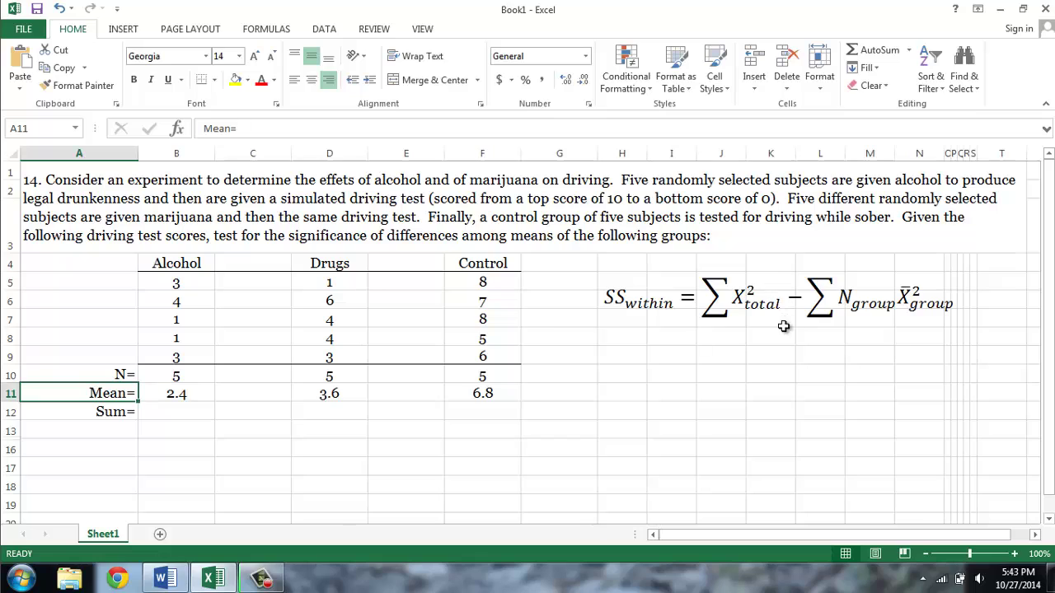
# - Square the Alcohol scores in the Alcohol² column by entering =B5^2 in C5 and filling it down to C9
pyautogui.click(258, 264)
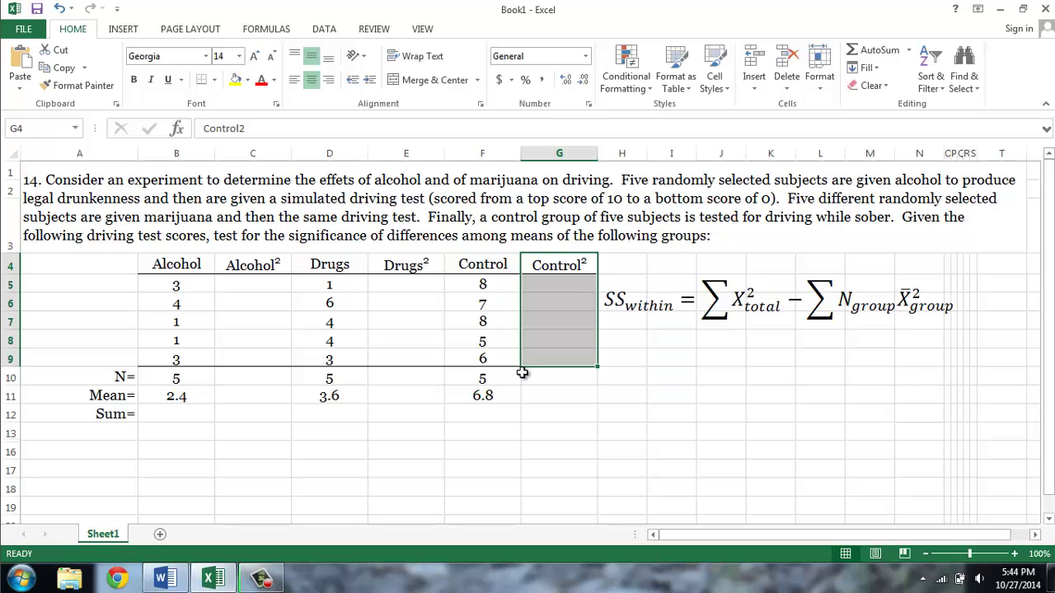
pyautogui.click(253, 285)
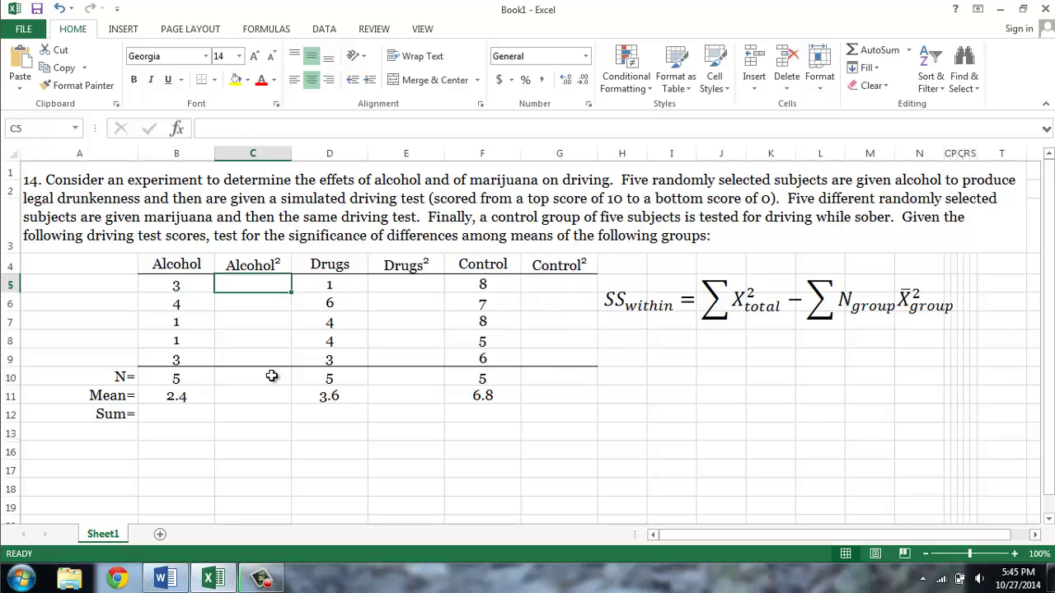
pyautogui.write('=')
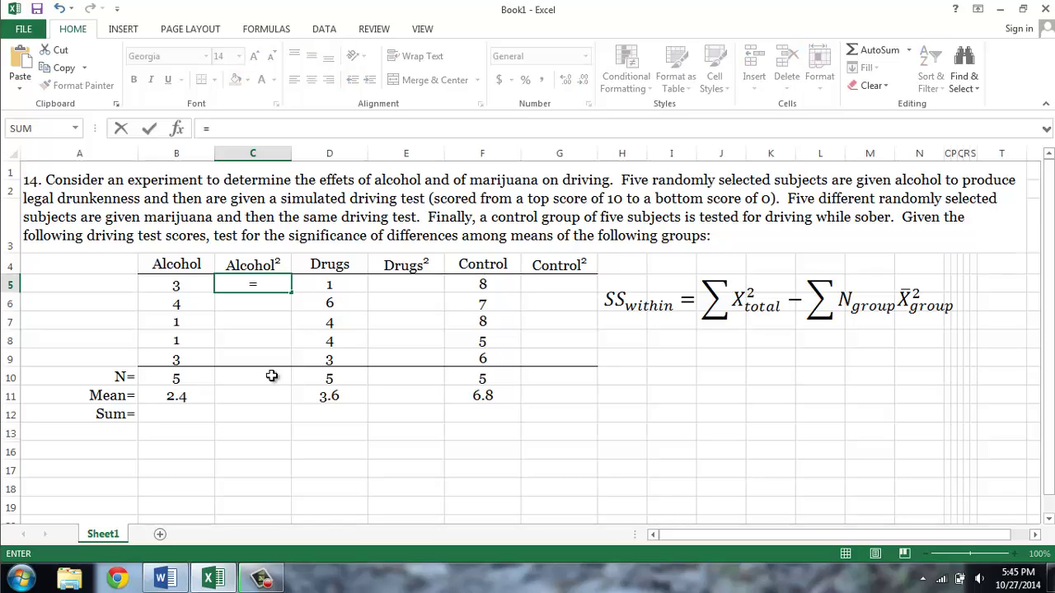
pyautogui.click(181, 285)
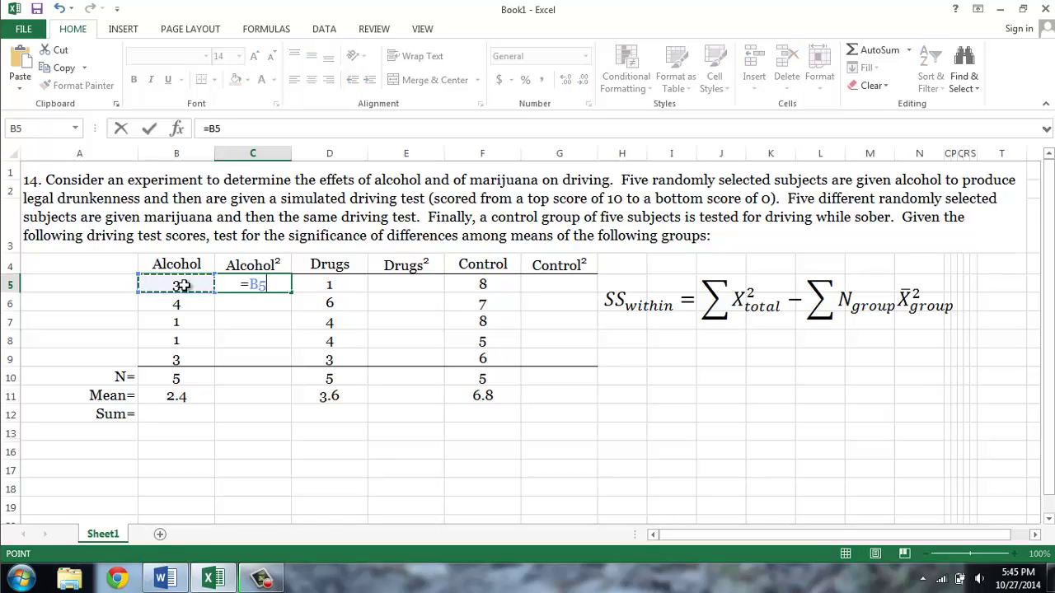
pyautogui.write('^')
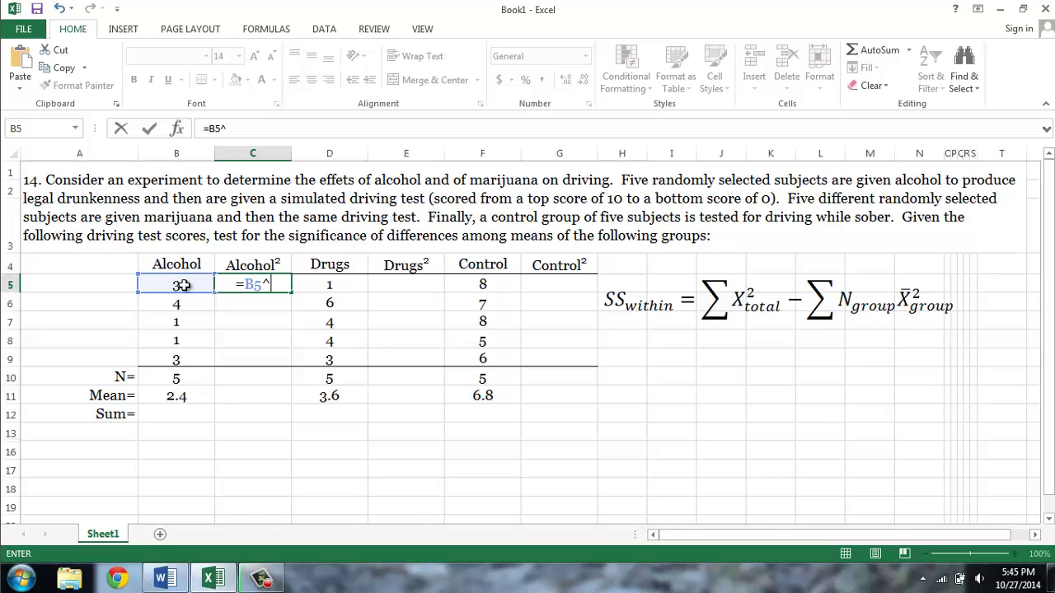
pyautogui.write('2')
pyautogui.click(181, 286)
pyautogui.click(256, 284)
pyautogui.moveTo(291, 291); pyautogui.dragTo(282, 365)
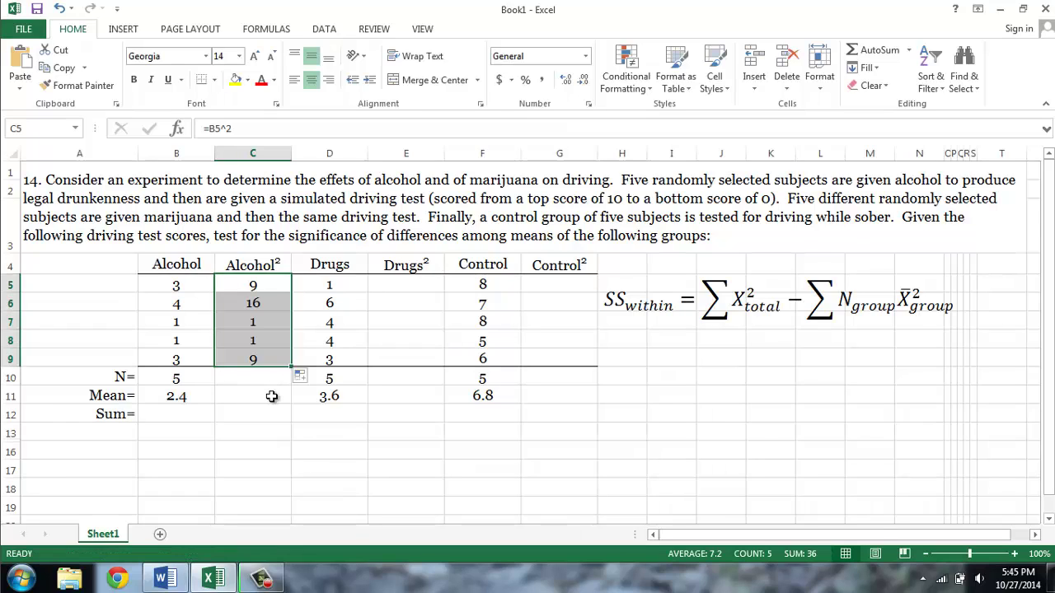
# - Square the Drugs scores in the Drugs² column by entering =D5^2 in E5 and filling it down to E9
pyautogui.click(389, 284)
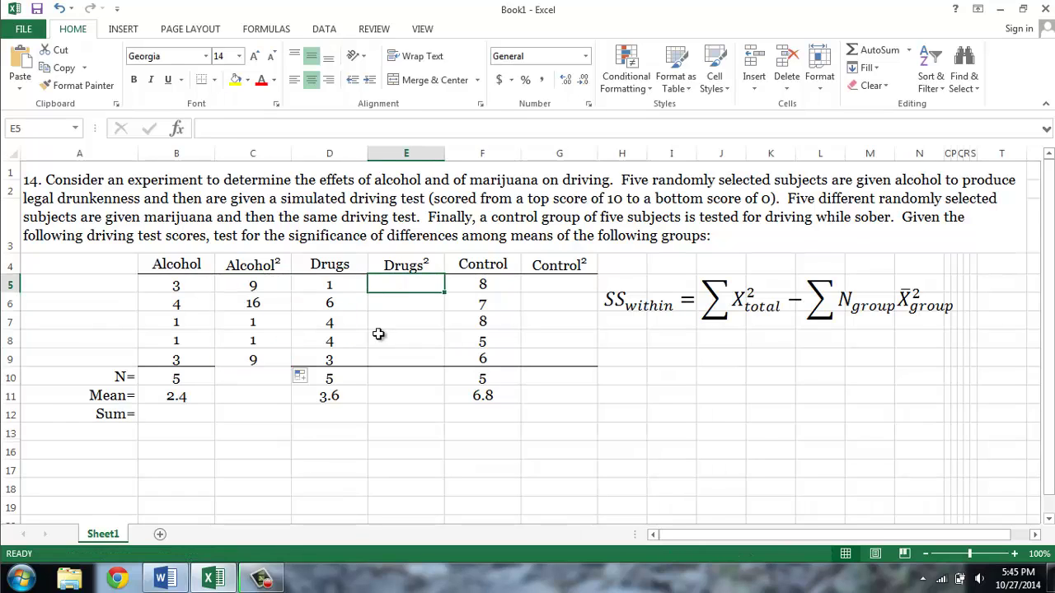
pyautogui.write('=')
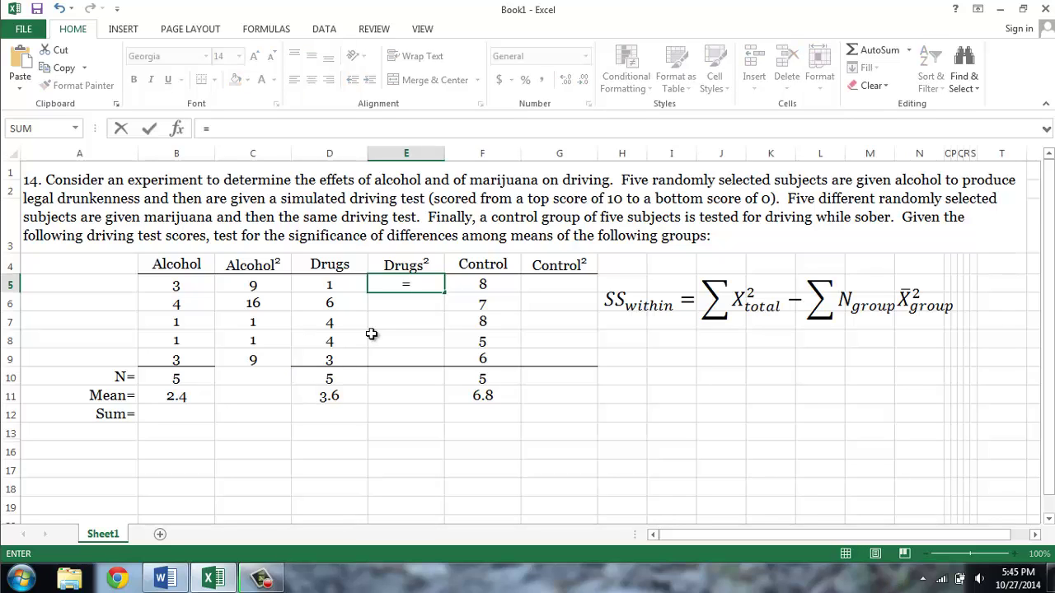
pyautogui.click(336, 284)
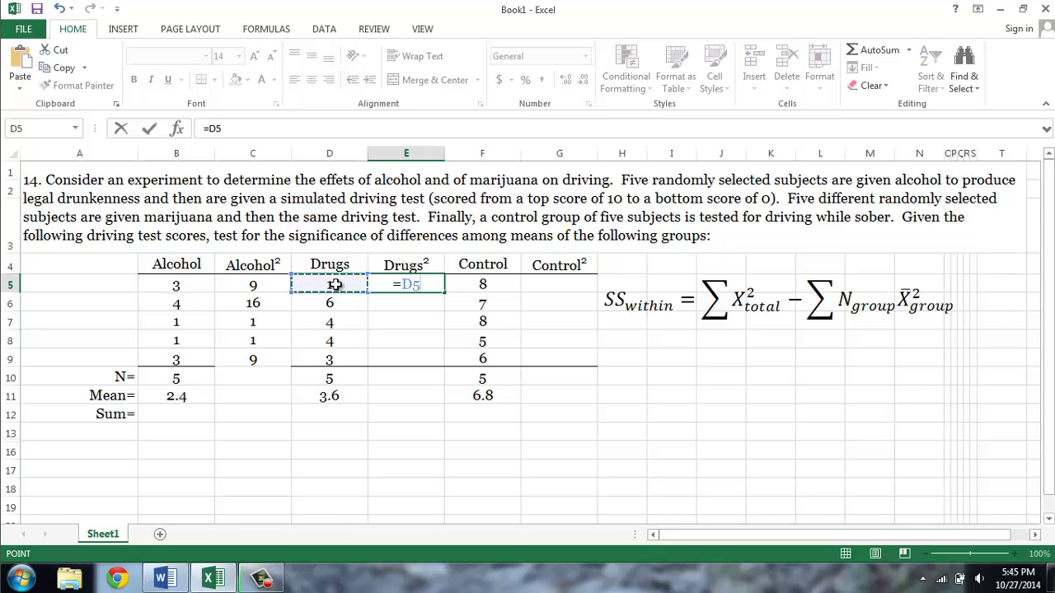
pyautogui.write('^2')
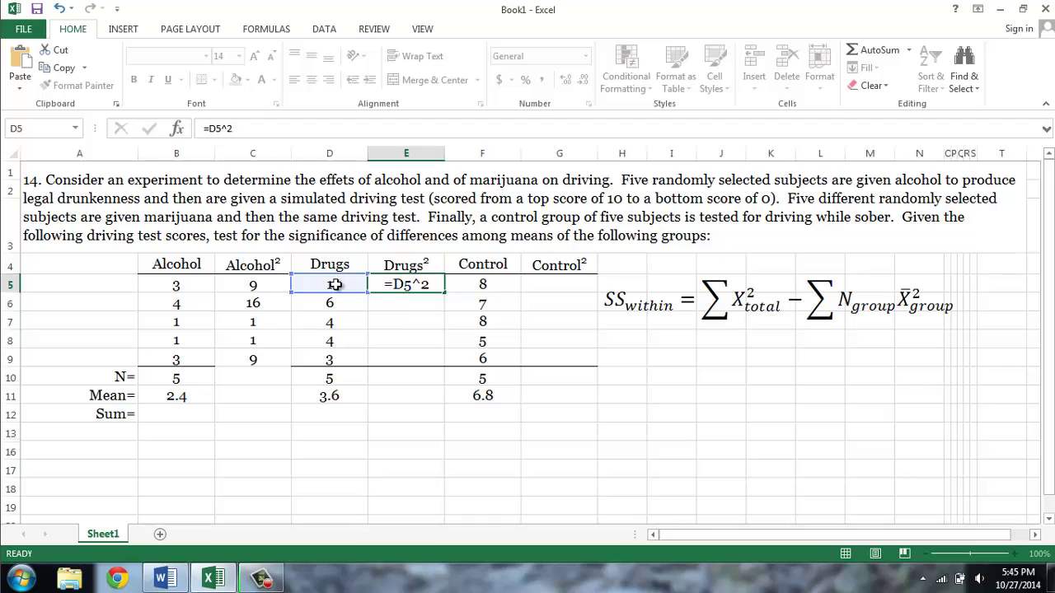
pyautogui.press('Return')
pyautogui.click(434, 289)
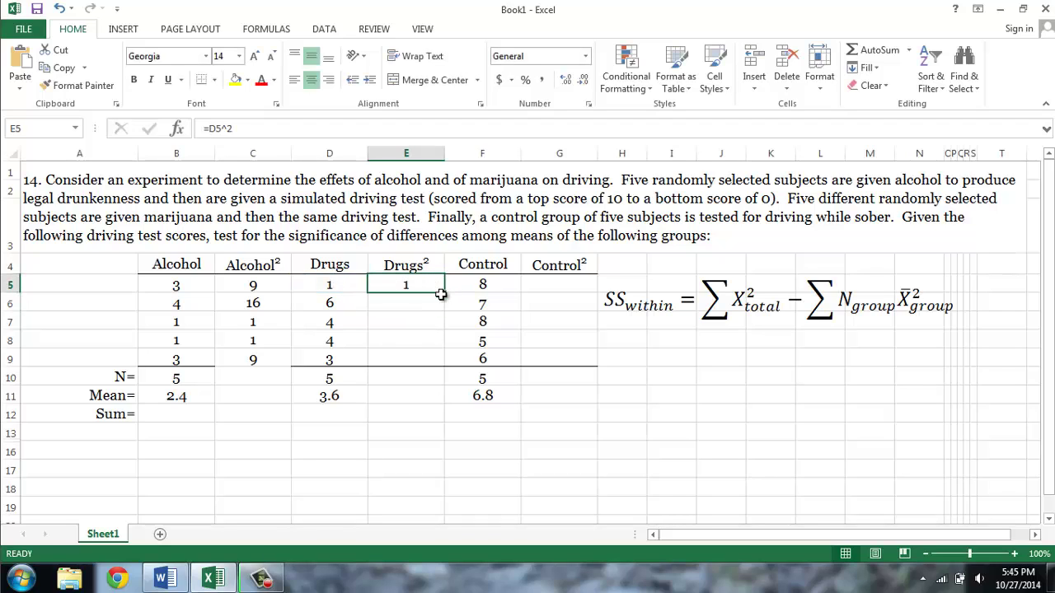
pyautogui.moveTo(444, 293); pyautogui.dragTo(435, 365)
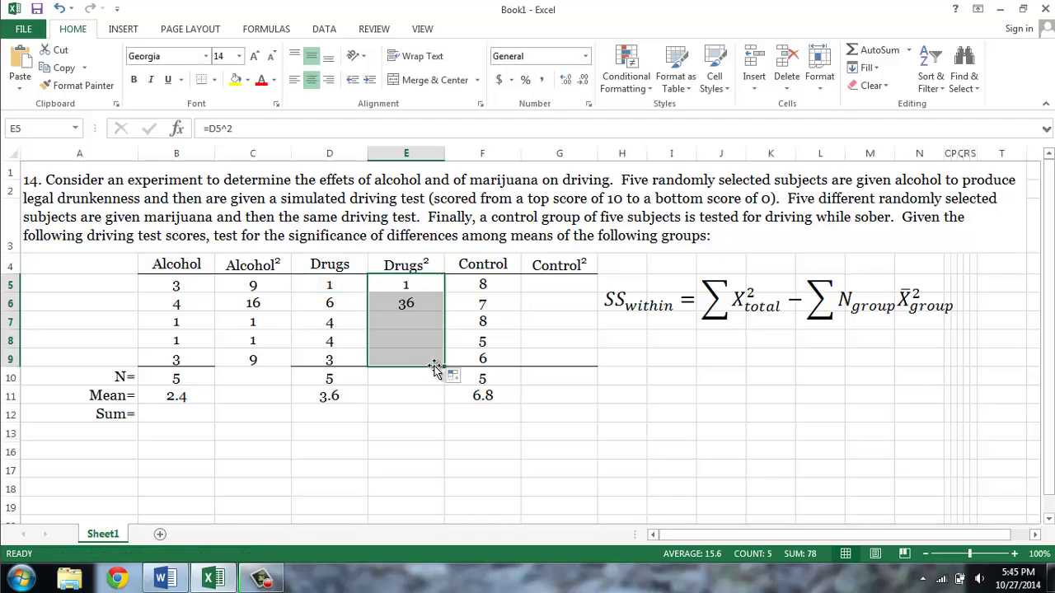
# - Square the Control scores in the Control² column by entering =F5^2 in G5 and filling it down to G9
pyautogui.click(557, 286)
pyautogui.write('=')
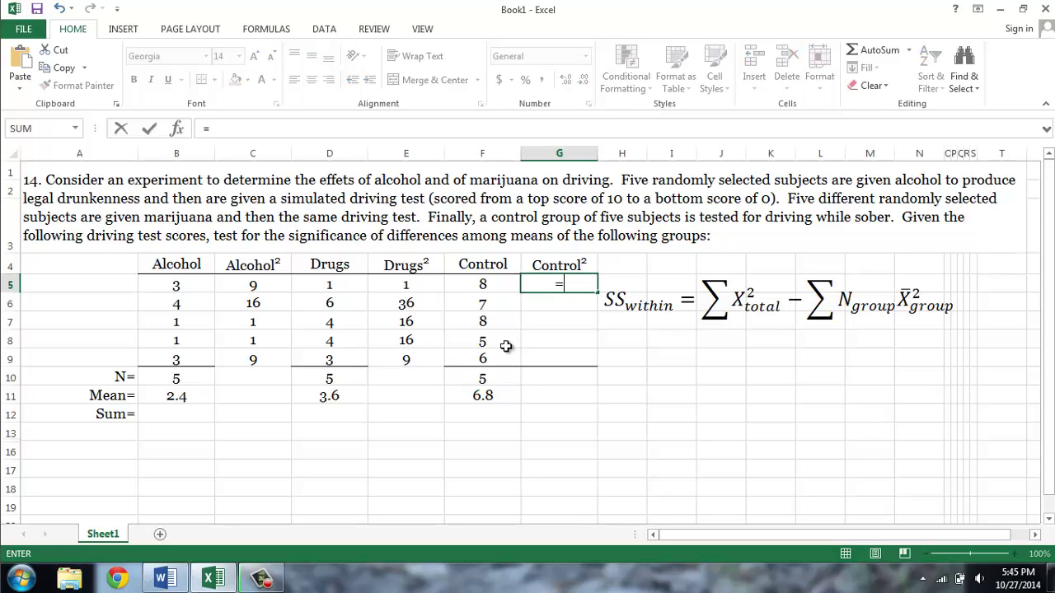
pyautogui.click(494, 286)
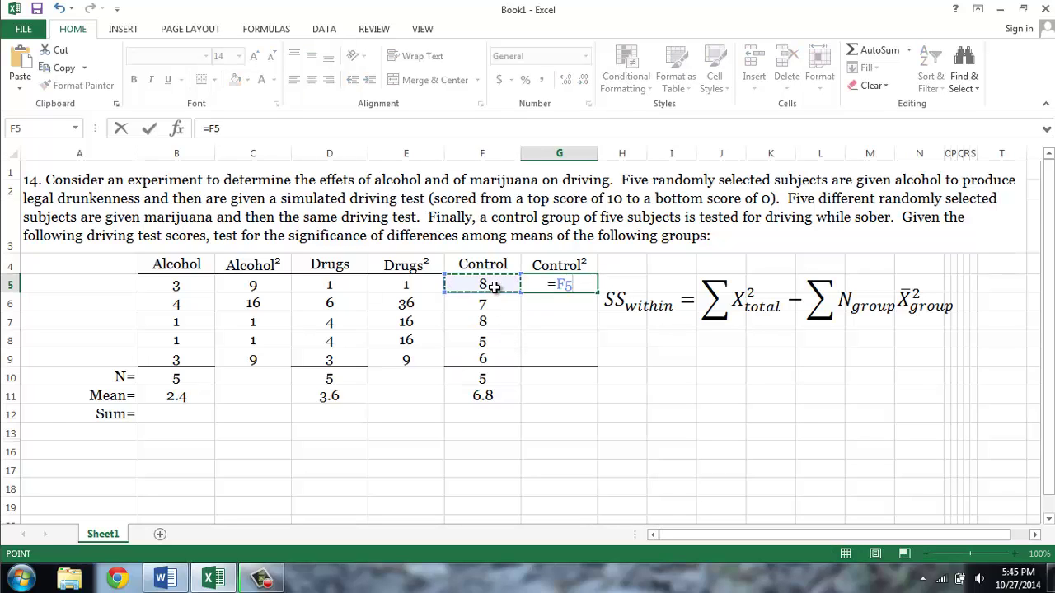
pyautogui.write('^2')
pyautogui.press('Return')
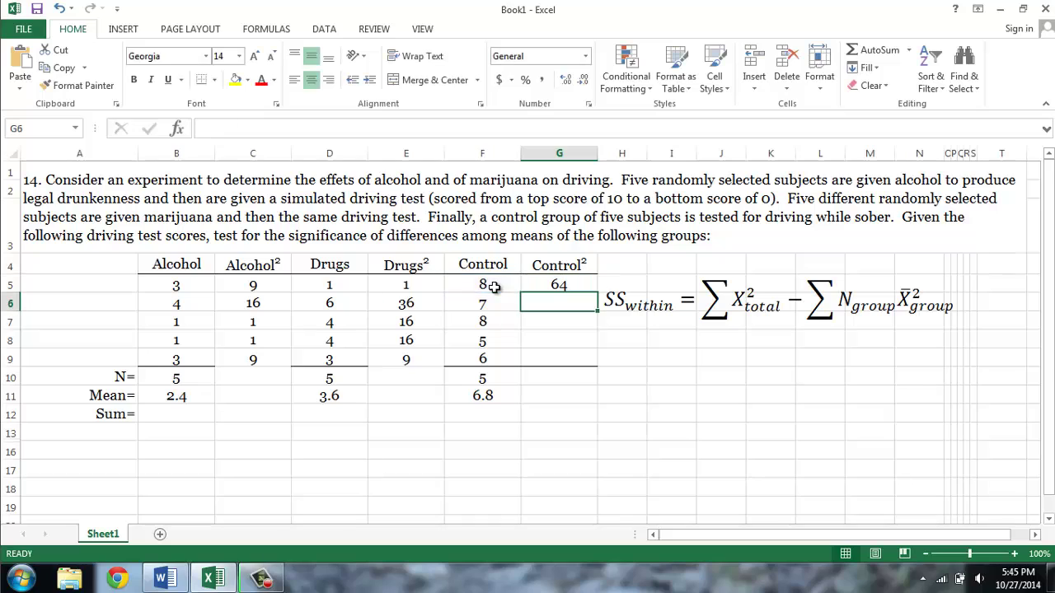
pyautogui.click(577, 284)
pyautogui.moveTo(596, 293); pyautogui.dragTo(586, 376)
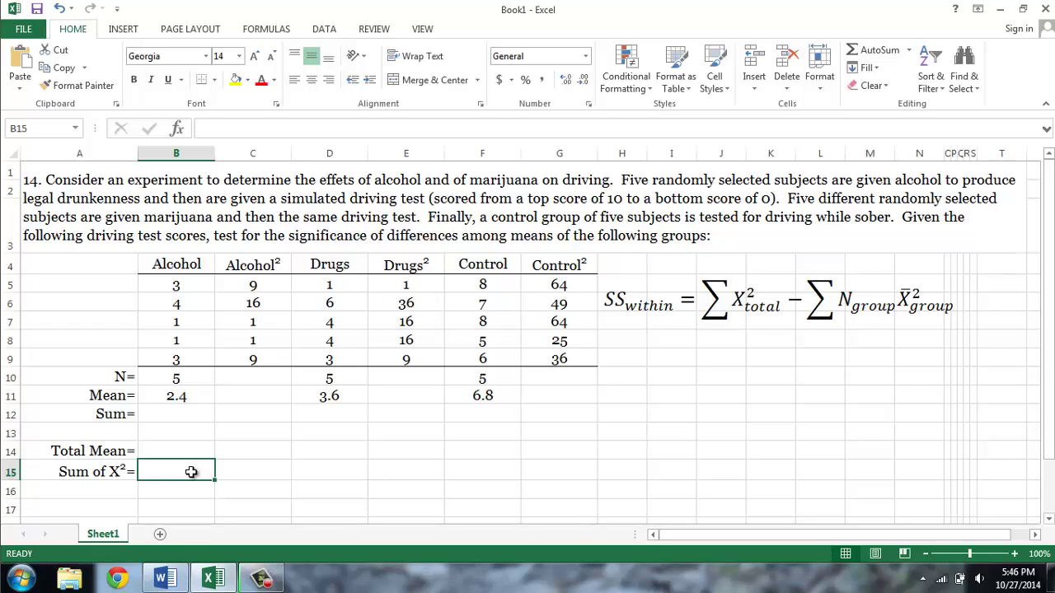
# - Insert a SUM function in B15 for the Sum of X², with the Alcohol² range C5:C9 as its first argument
pyautogui.click(131, 472)
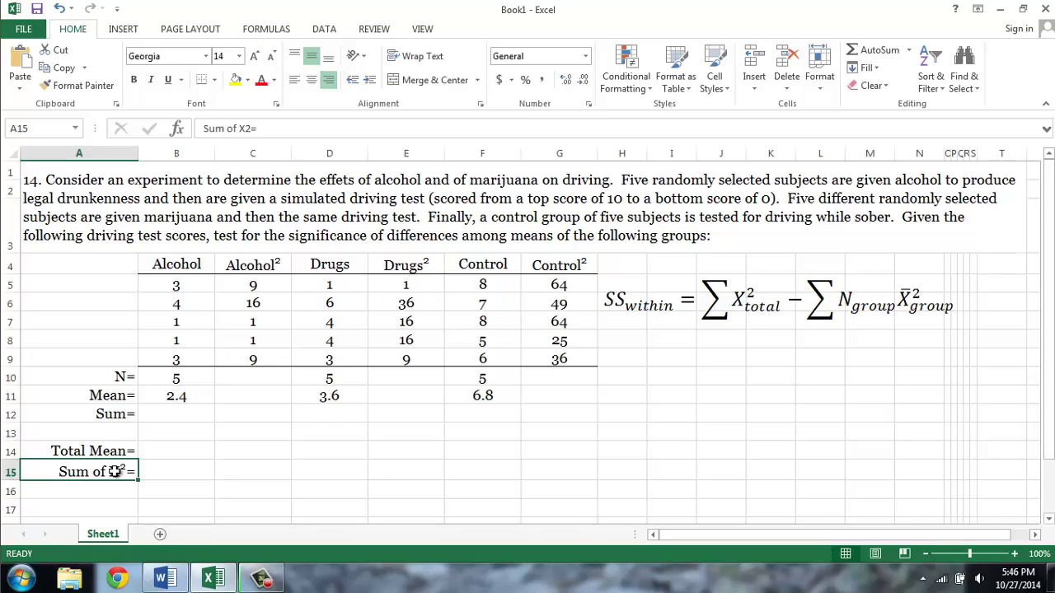
pyautogui.click(168, 470)
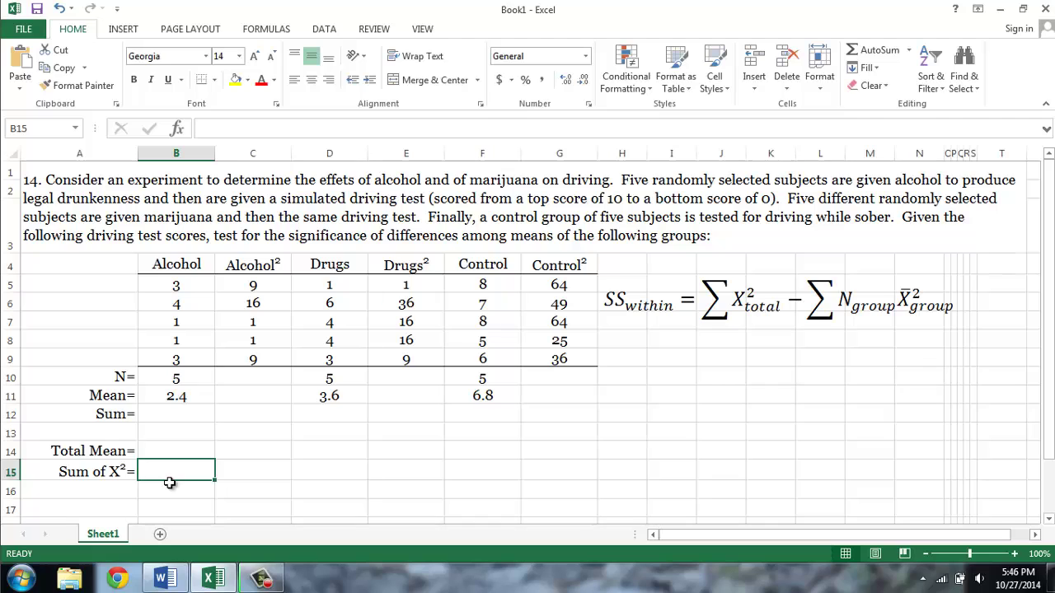
pyautogui.click(176, 129)
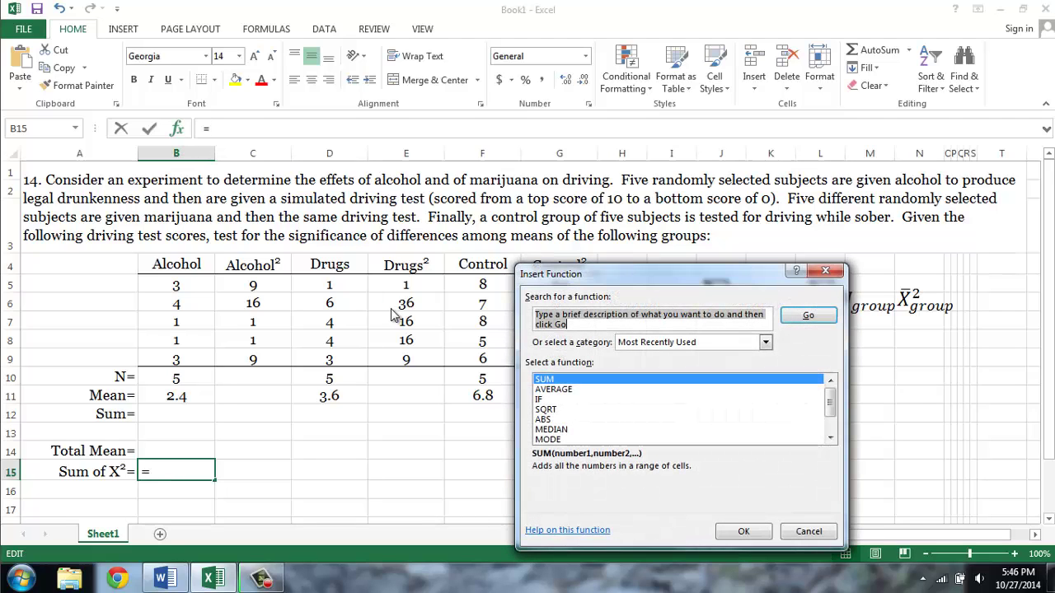
pyautogui.click(558, 381)
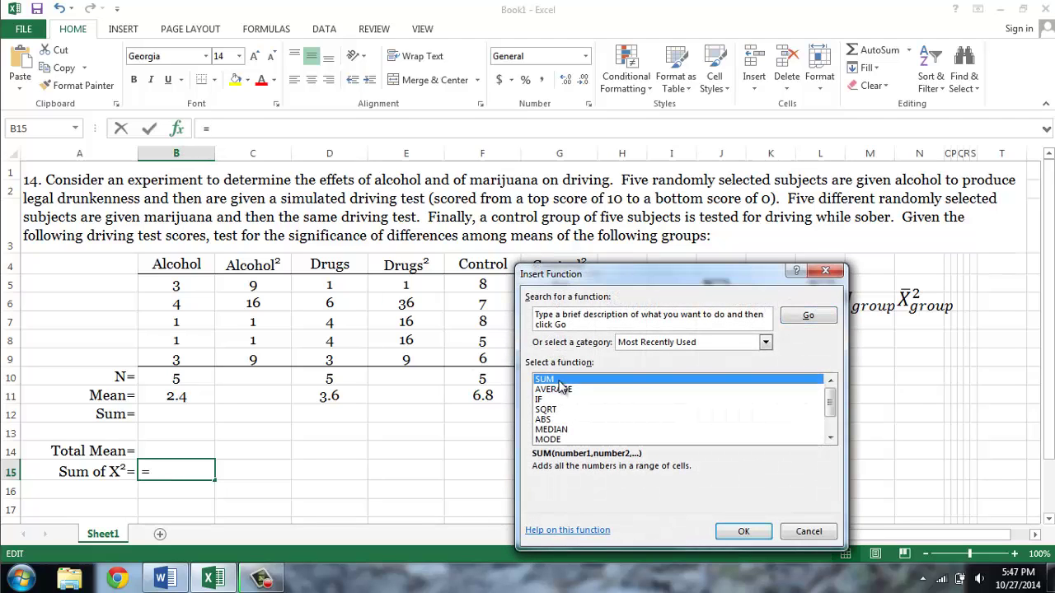
pyautogui.click(743, 532)
pyautogui.moveTo(245, 283); pyautogui.dragTo(251, 361)
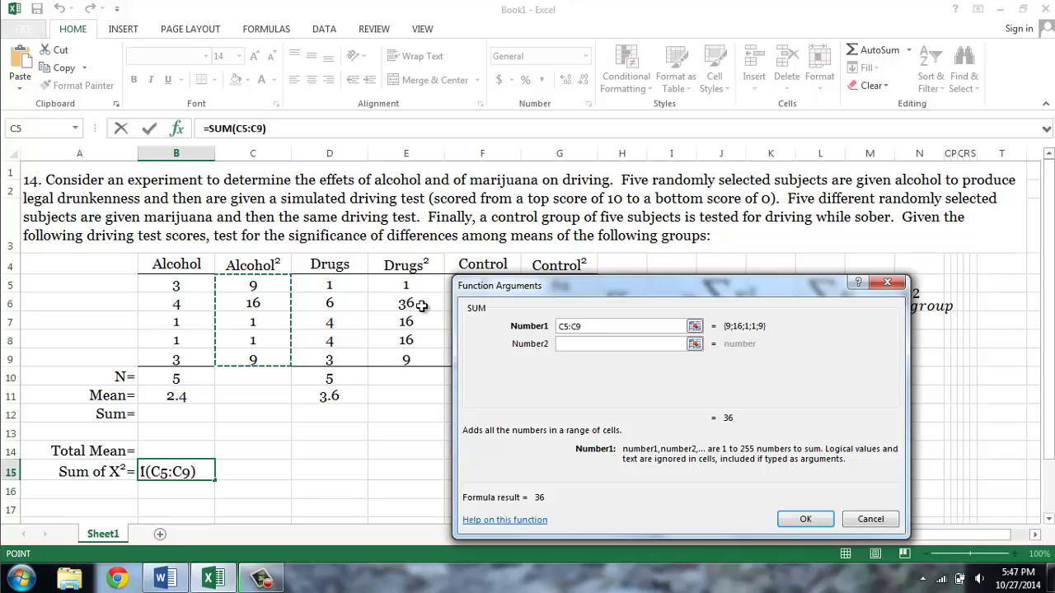
# - Add the Drugs² range E5:E9 and Control² range G5:G9 to the sum's first argument and complete the function
pyautogui.write(',')
pyautogui.moveTo(406, 285); pyautogui.dragTo(398, 352)
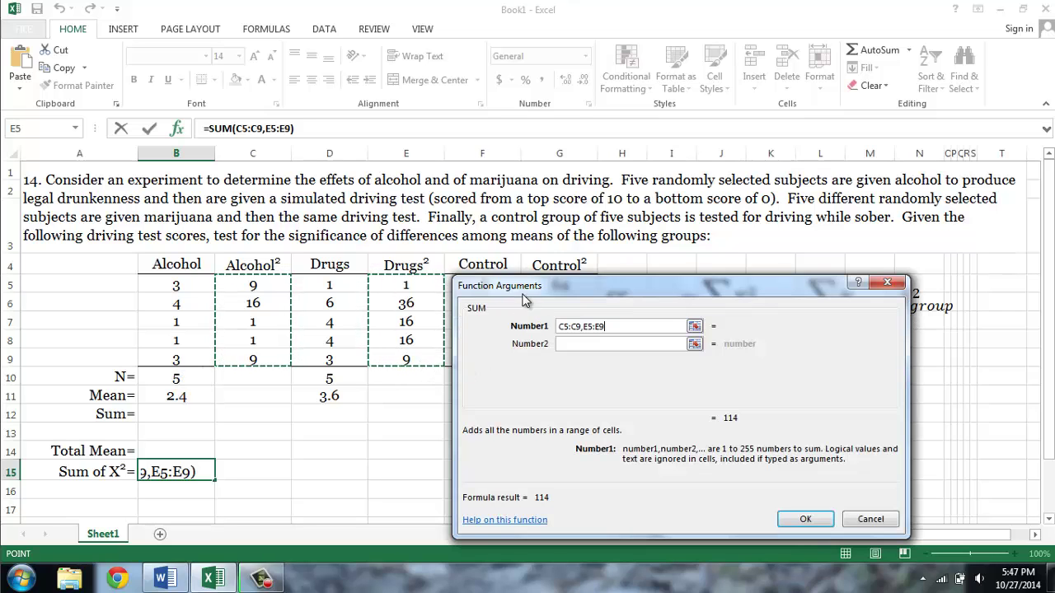
pyautogui.moveTo(528, 289); pyautogui.dragTo(723, 253)
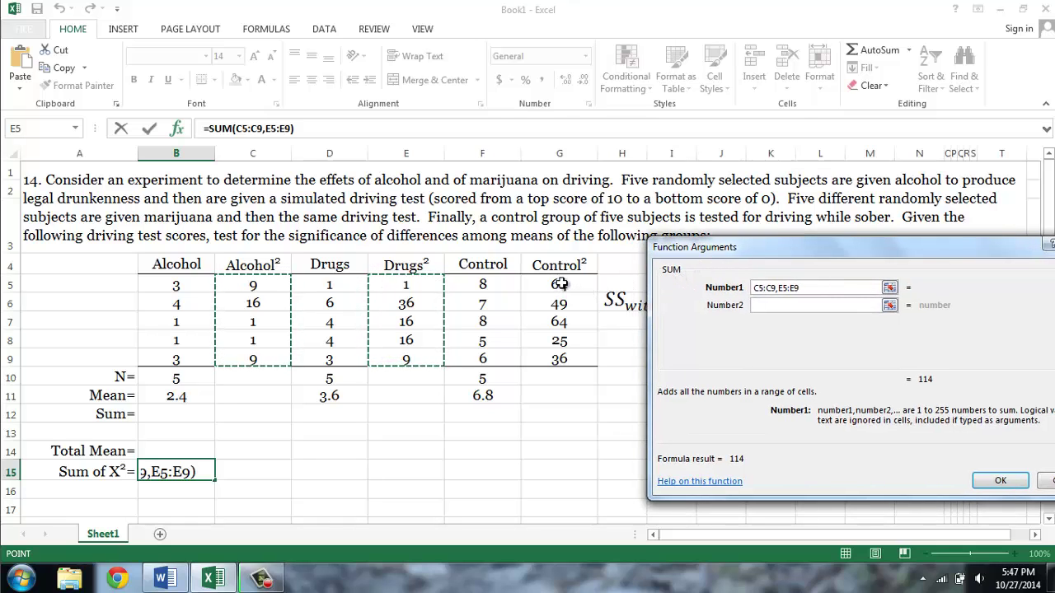
pyautogui.moveTo(559, 285); pyautogui.dragTo(558, 359)
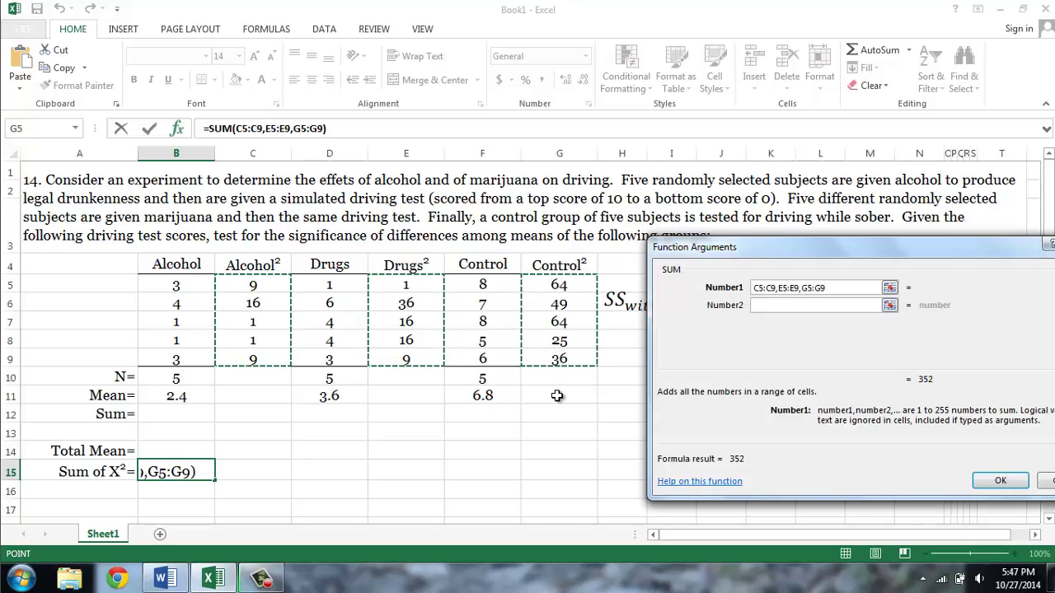
pyautogui.moveTo(792, 249); pyautogui.dragTo(524, 220)
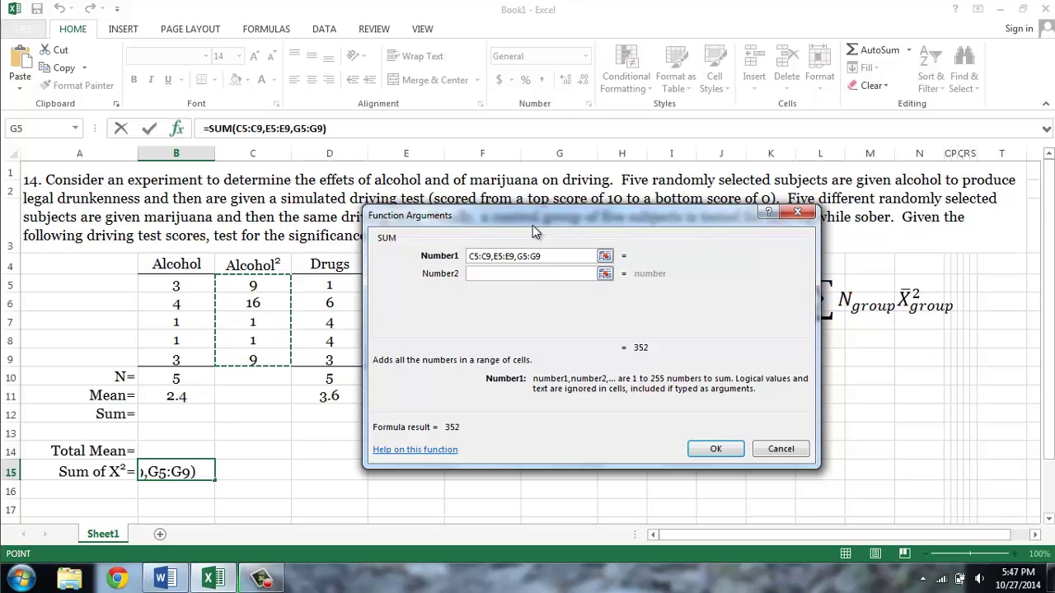
pyautogui.moveTo(534, 219); pyautogui.dragTo(754, 217)
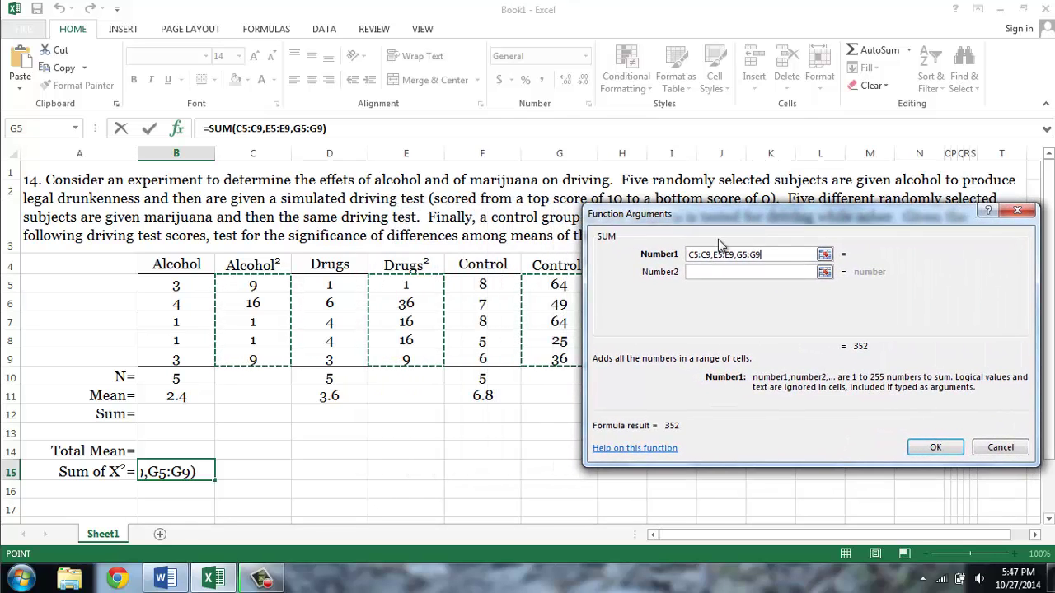
pyautogui.click(927, 445)
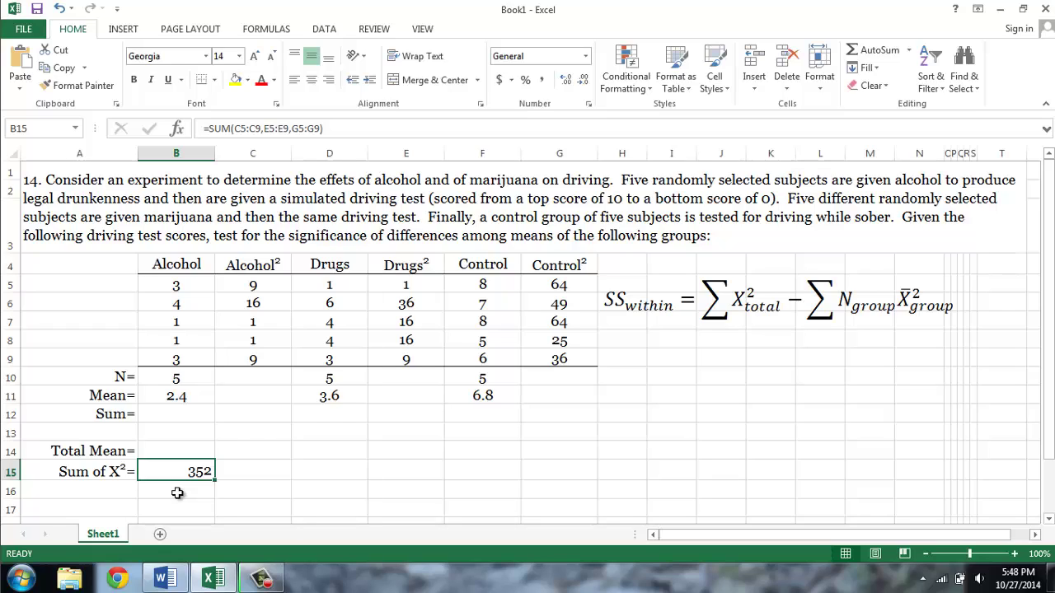
# - Set the SSw 1st term in F14 equal to the Sum of X² with the formula =B15
pyautogui.click(329, 450)
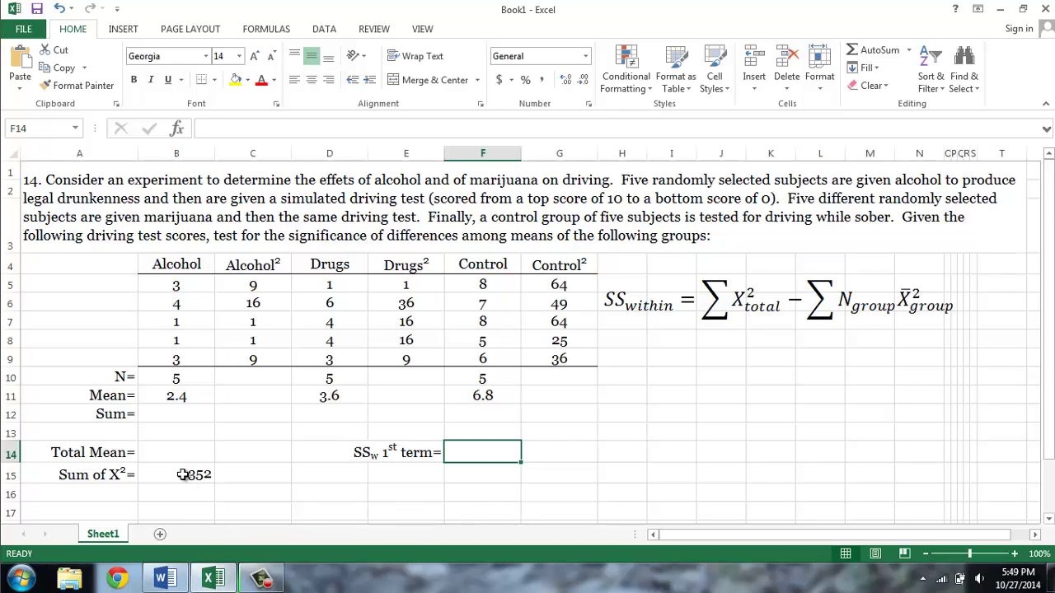
pyautogui.write('=')
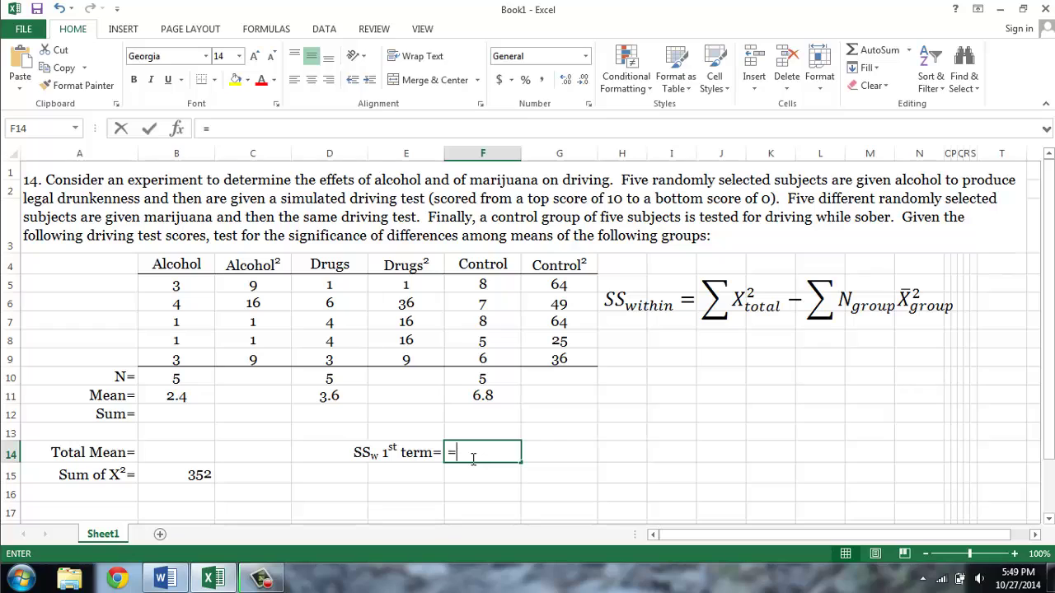
pyautogui.click(188, 476)
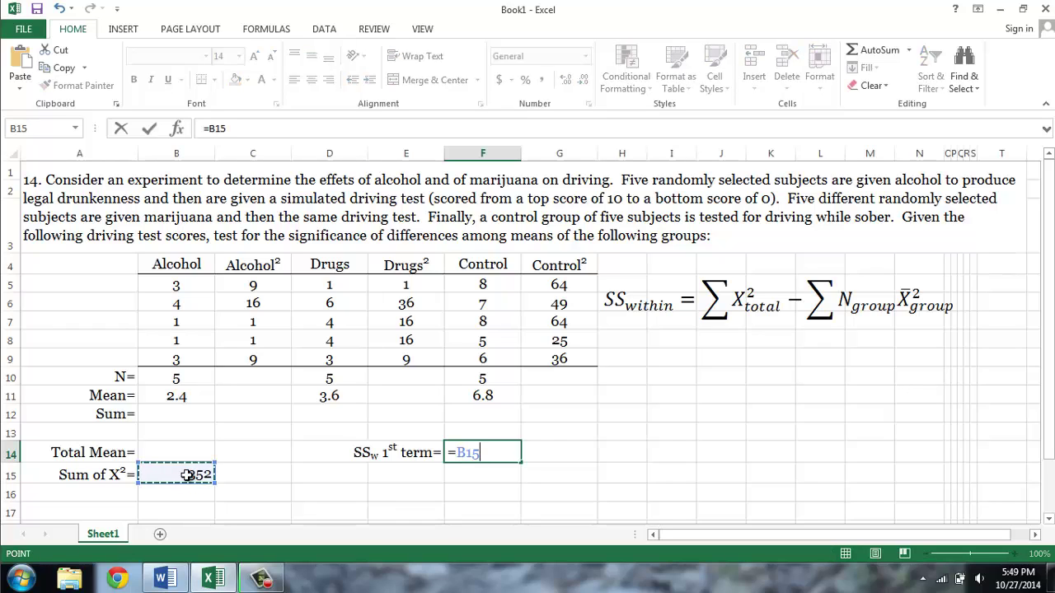
pyautogui.press('Return')
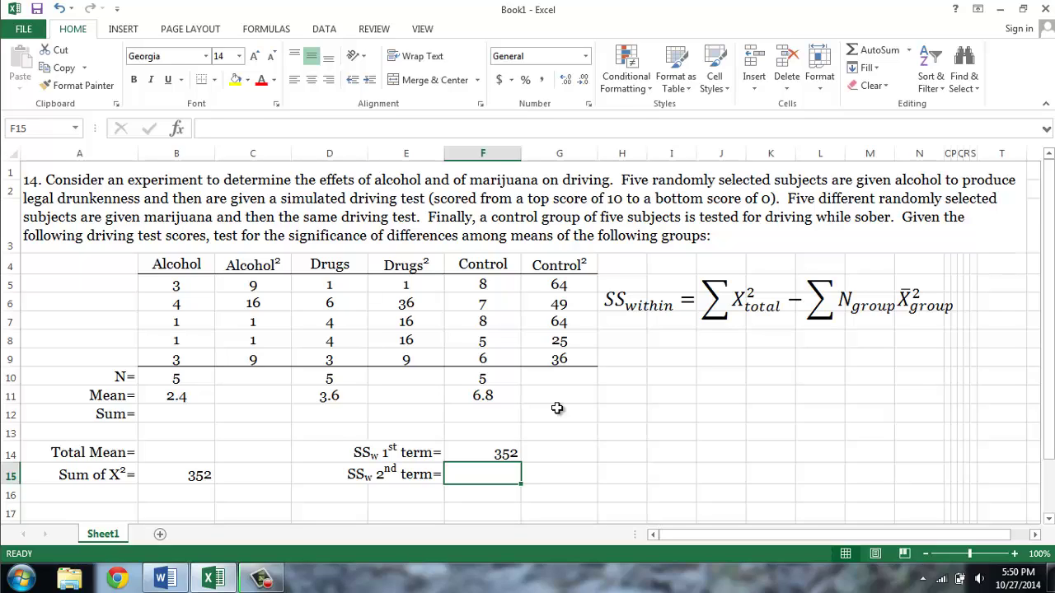
# - Begin the SSw 2nd term formula in F15 with the Alcohol and Drugs terms, =B10*B11^2+D10*D11^2+
pyautogui.write('=')
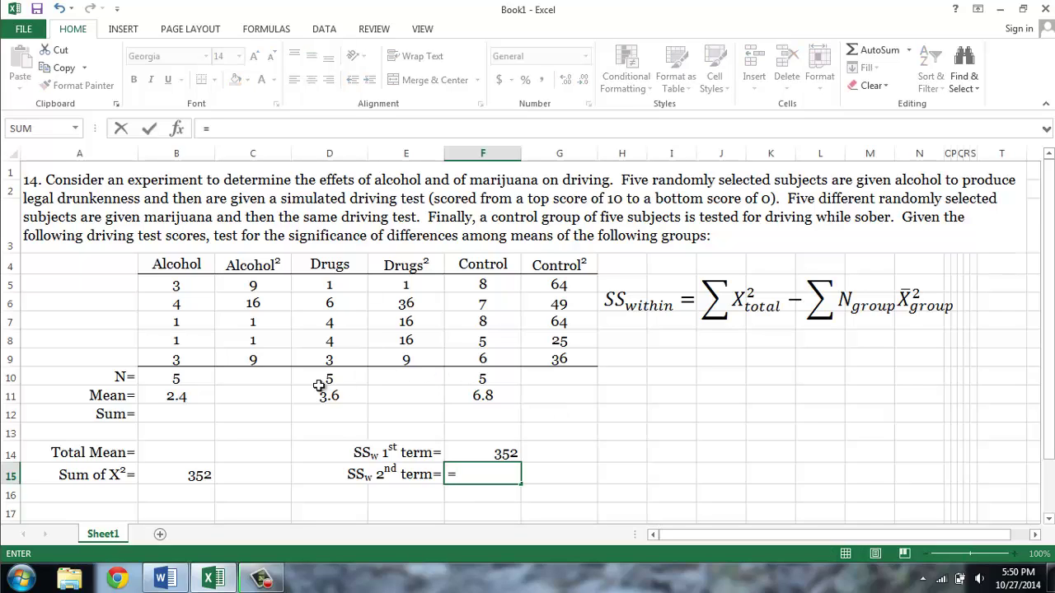
pyautogui.click(179, 377)
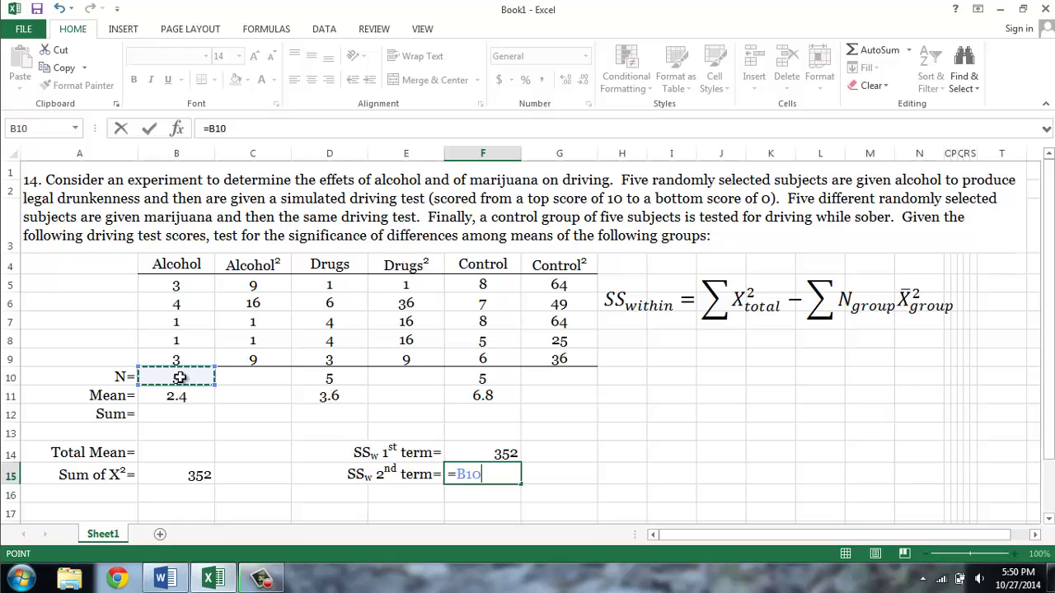
pyautogui.write('*')
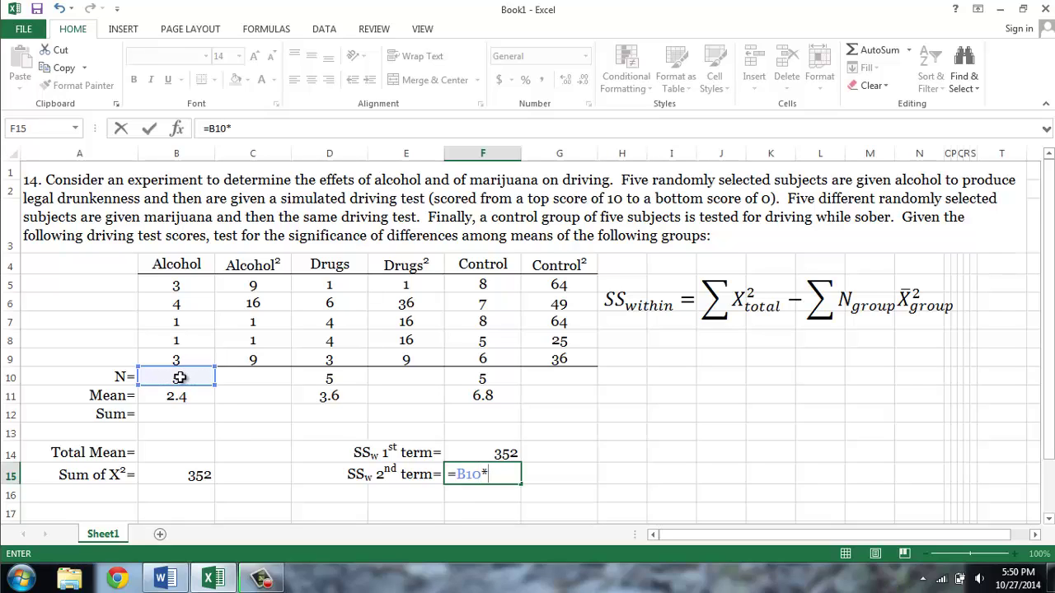
pyautogui.click(178, 396)
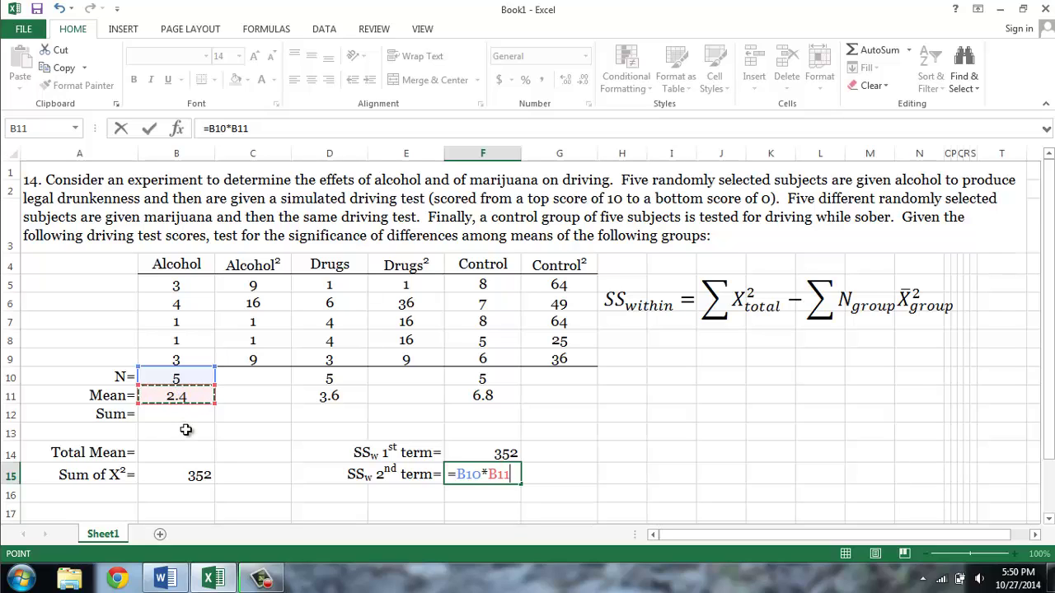
pyautogui.write('^')
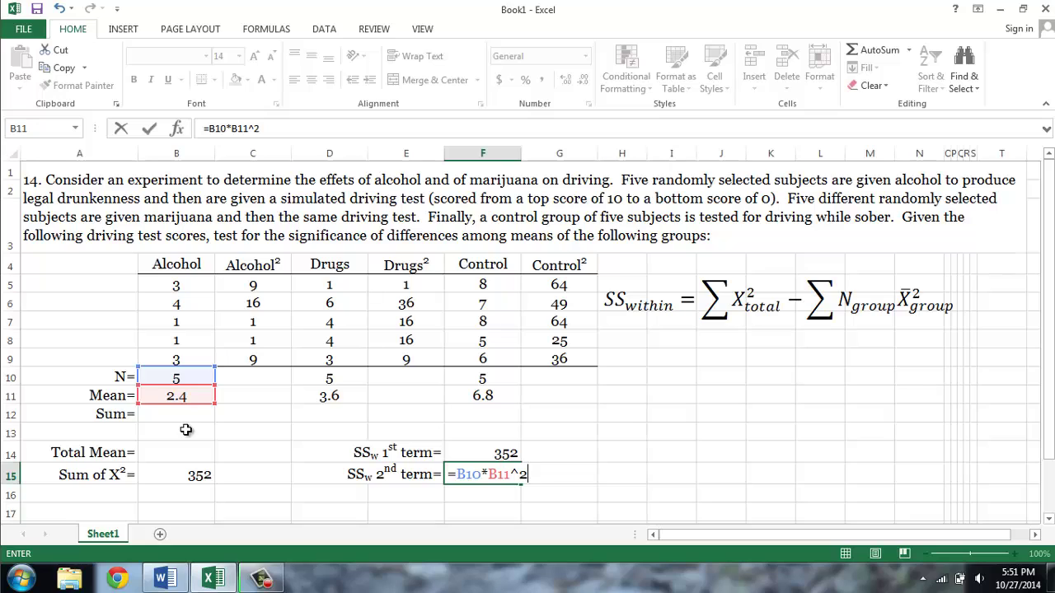
pyautogui.write('2+')
pyautogui.click(332, 378)
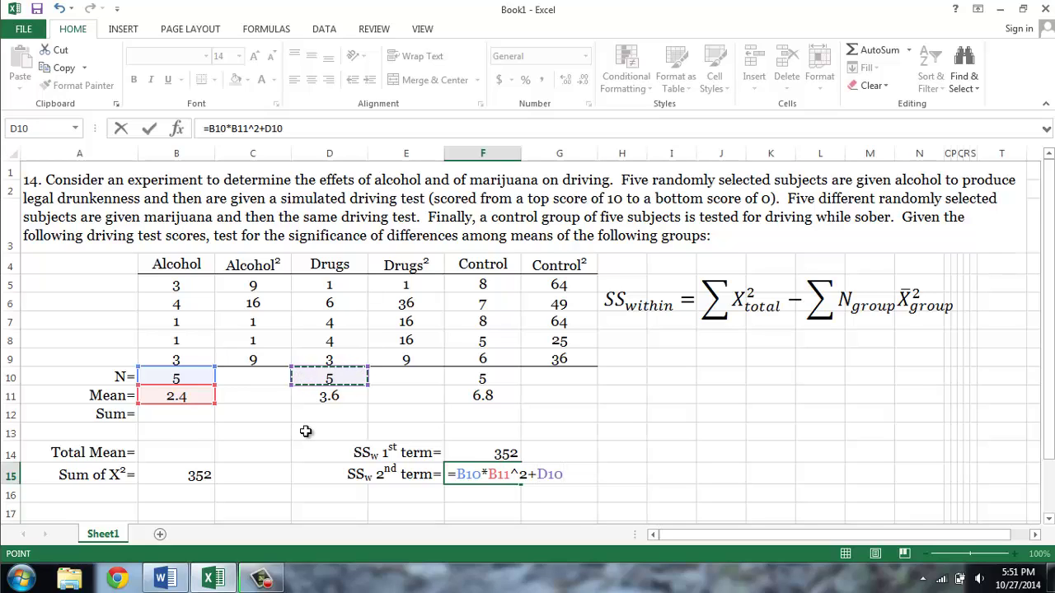
pyautogui.write('*')
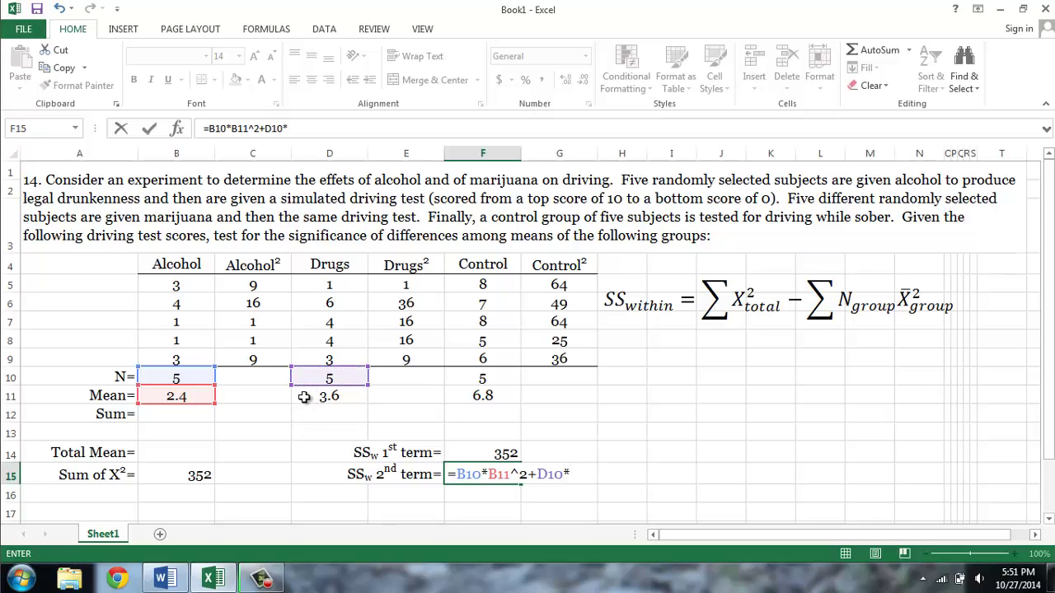
pyautogui.click(303, 397)
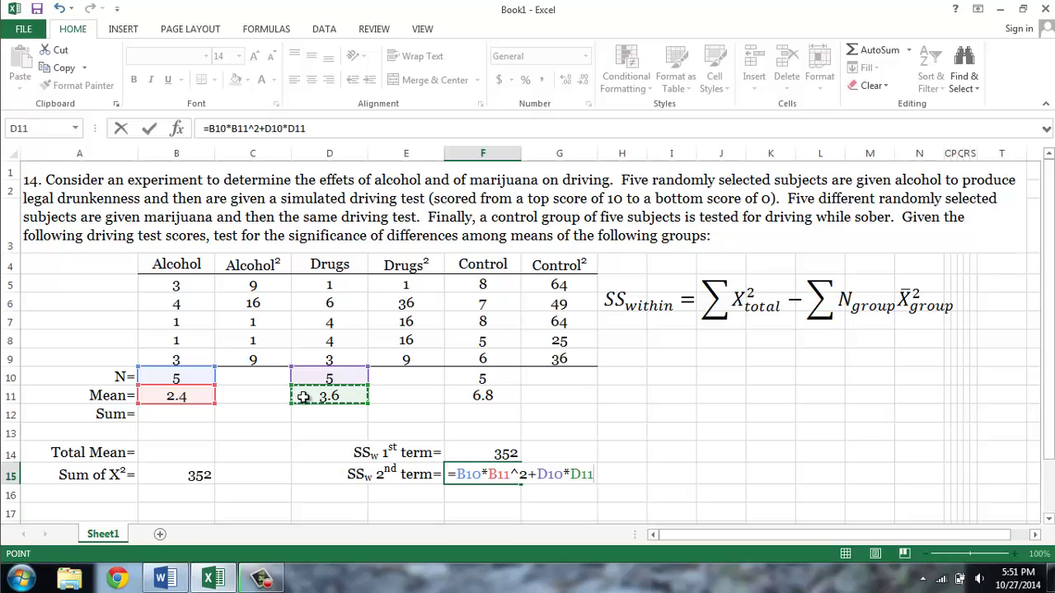
pyautogui.write('^')
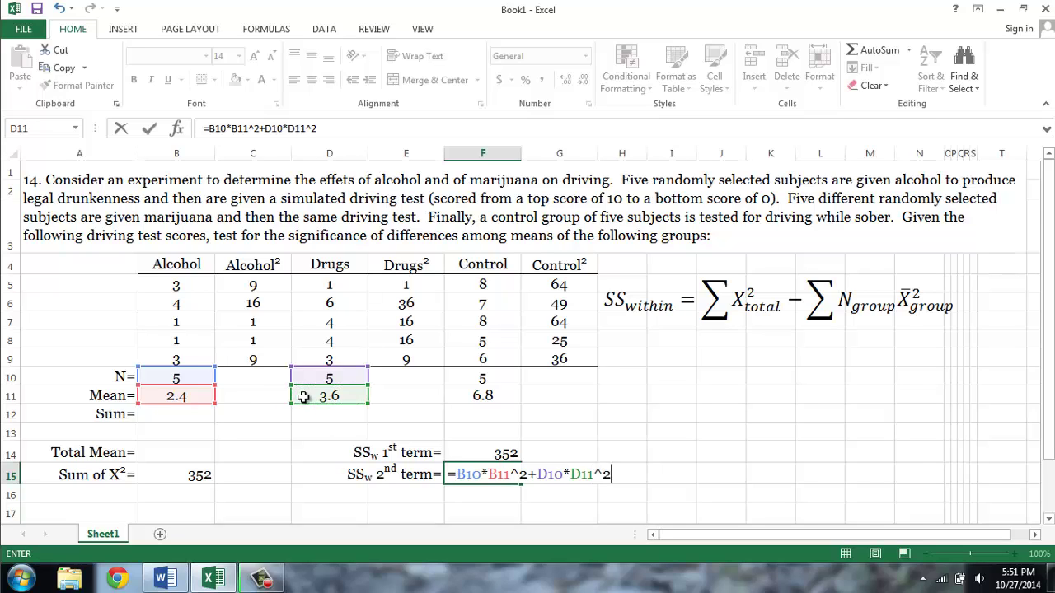
pyautogui.write('2+')
# - Add the Control term F10*F11^2 to the SSw 2nd term formula and complete it
pyautogui.click(475, 379)
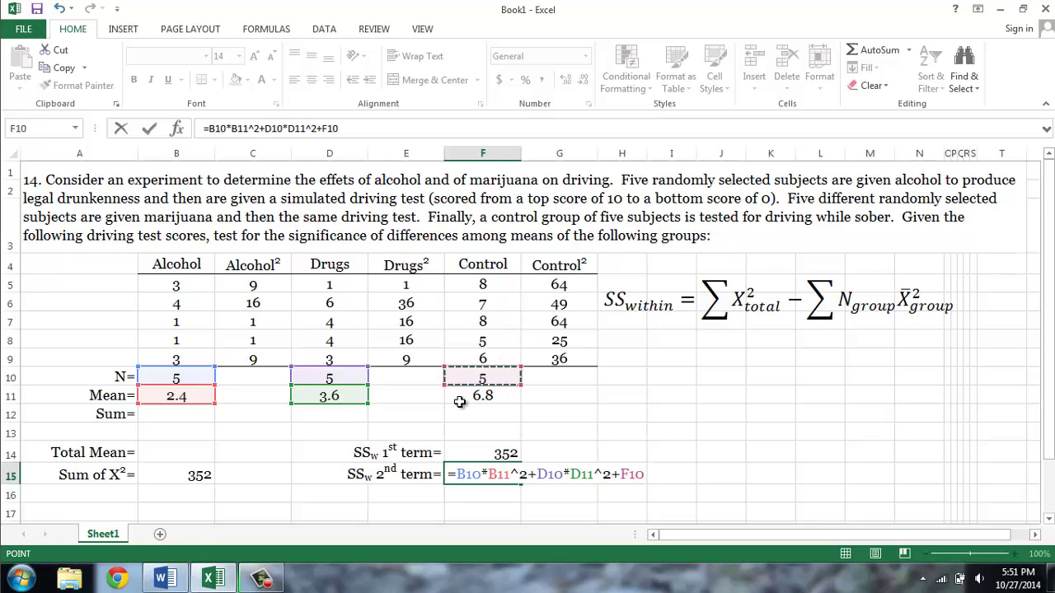
pyautogui.write('*')
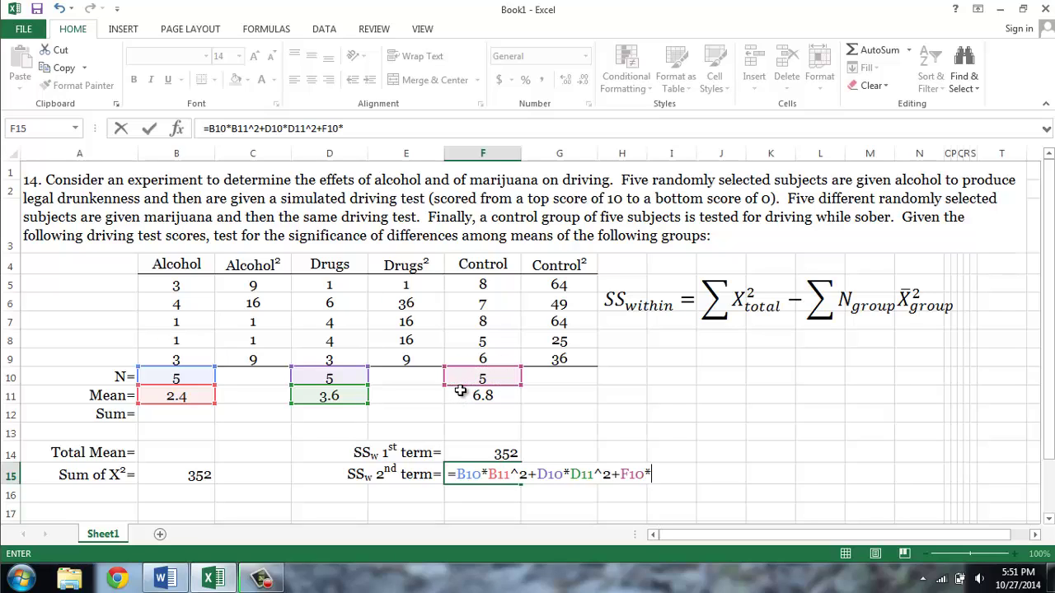
pyautogui.click(456, 396)
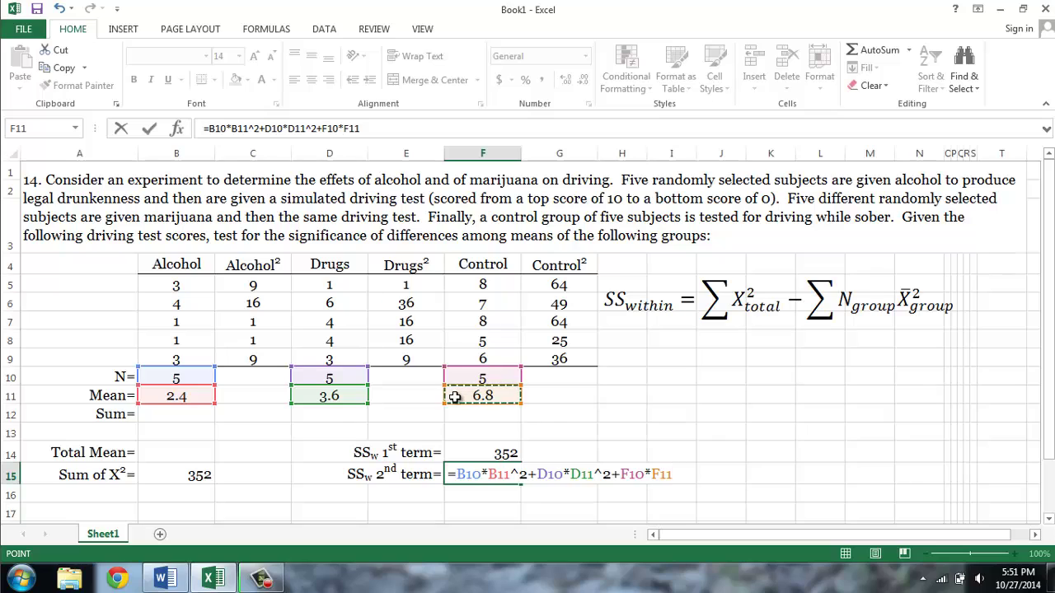
pyautogui.write('^2')
pyautogui.press('Return')
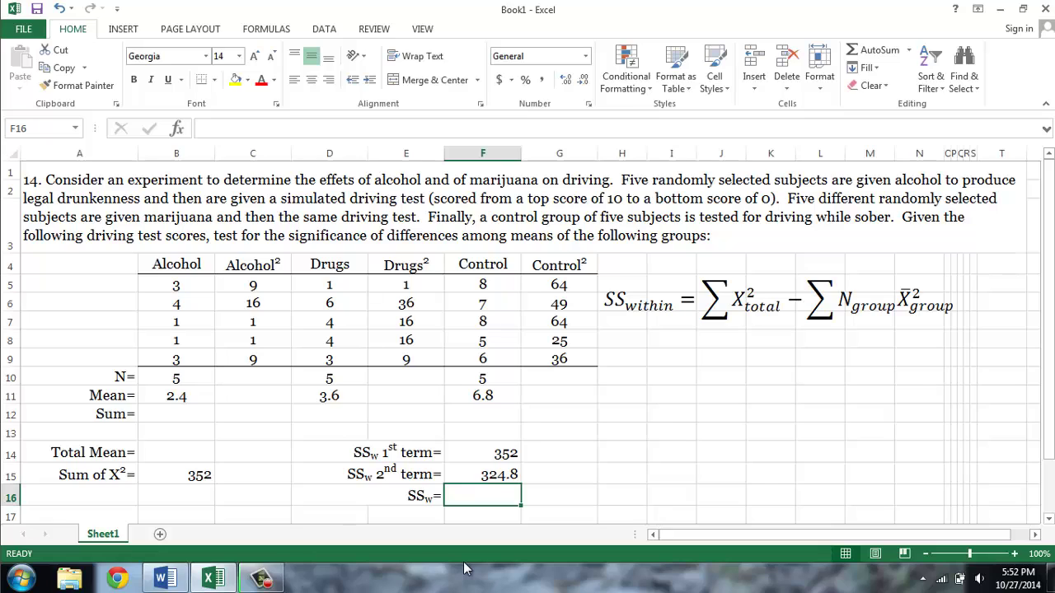
# - Calculate SSw in F16 by subtracting the 2nd term from the 1st term with =F14-F15
pyautogui.write('=')
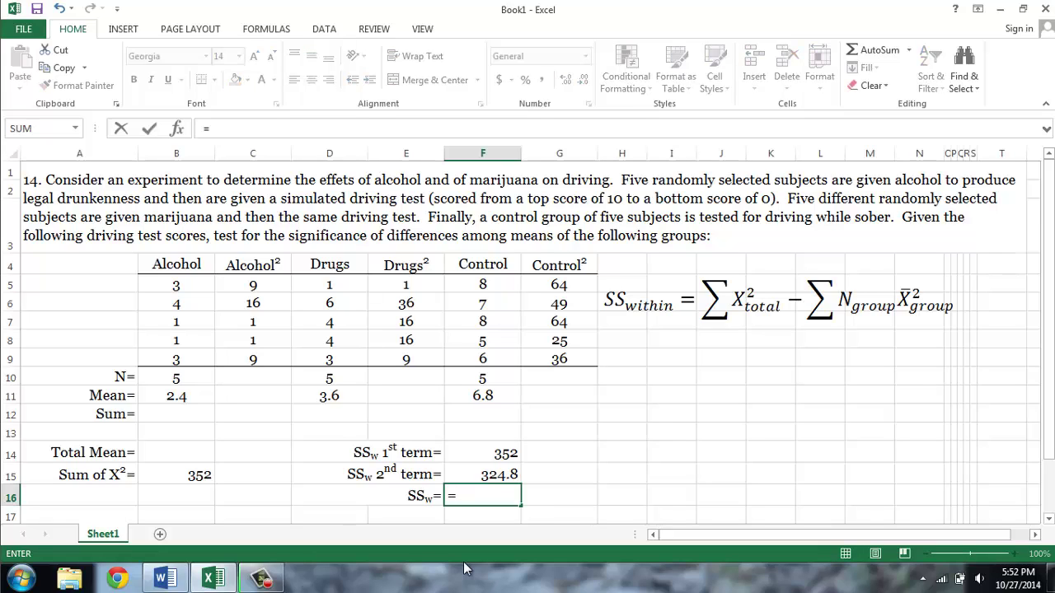
pyautogui.click(493, 455)
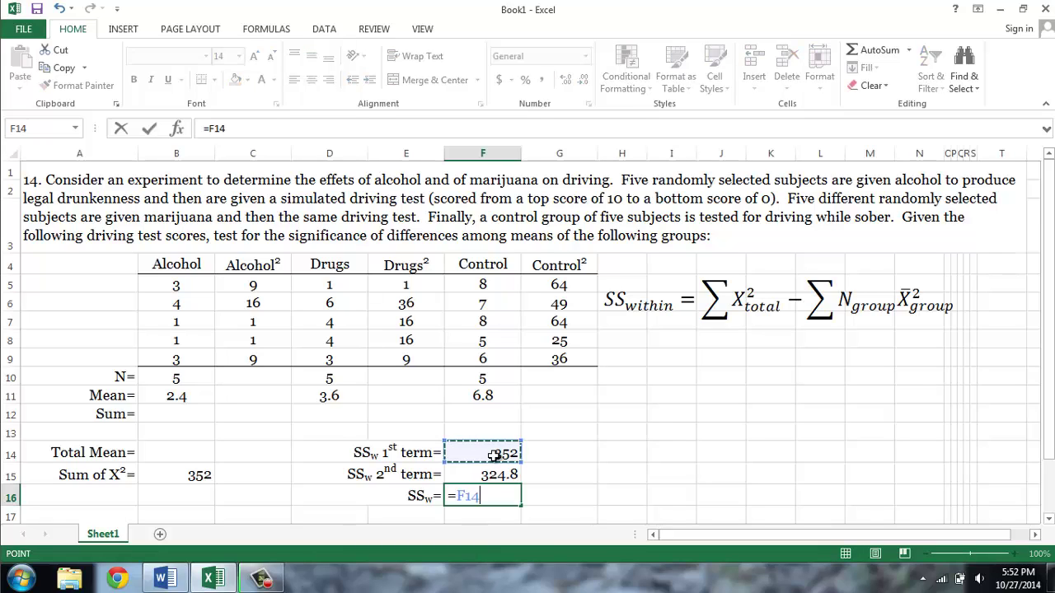
pyautogui.write('-')
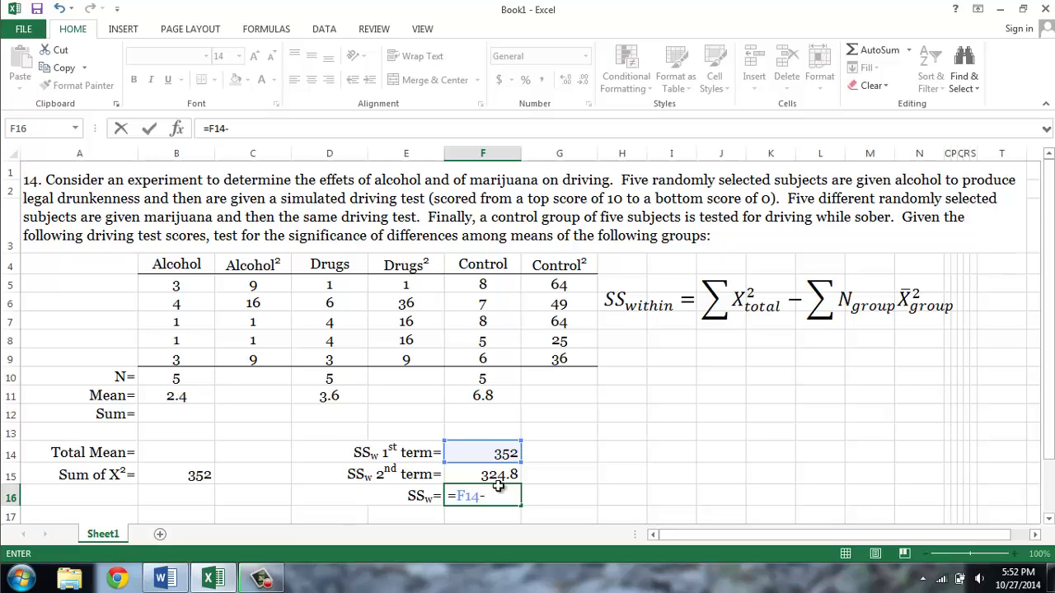
pyautogui.click(494, 474)
pyautogui.press('Return')
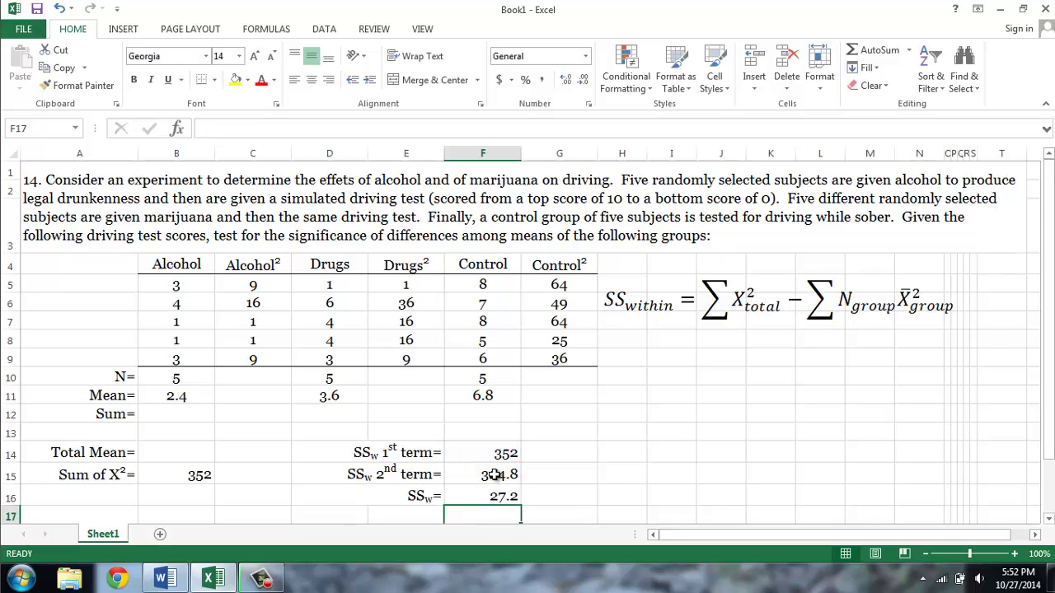
# - Switch to Word to consult the computational SSbetween formula in Ch8Formulas.docx, and return to the Excel workbook
pyautogui.hotkey('alt', 'Tab')
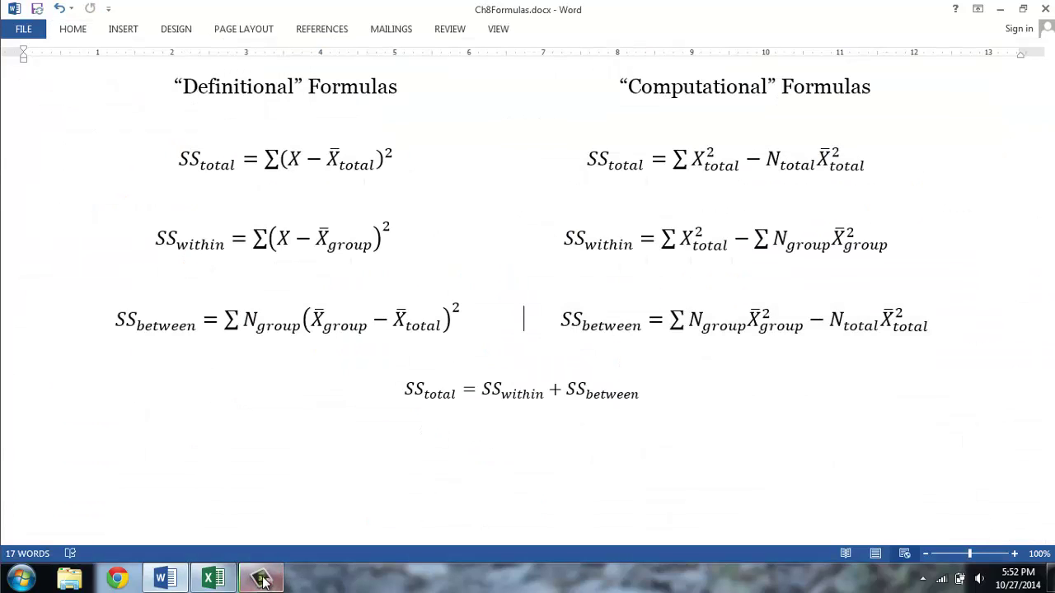
pyautogui.click(213, 579)
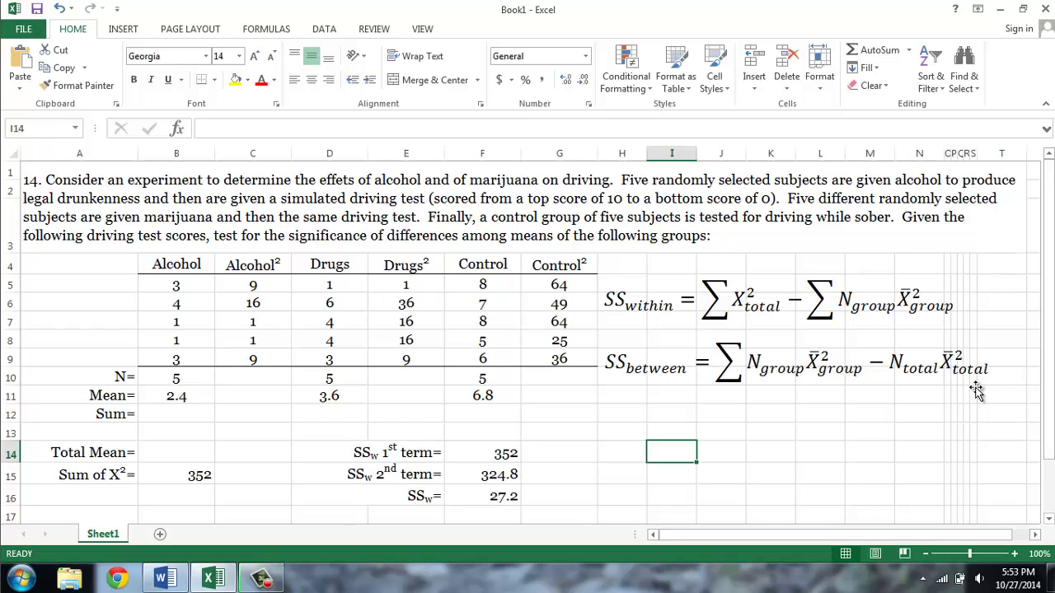
# - Insert an AVERAGE function in B14 for the Total Mean
pyautogui.click(171, 455)
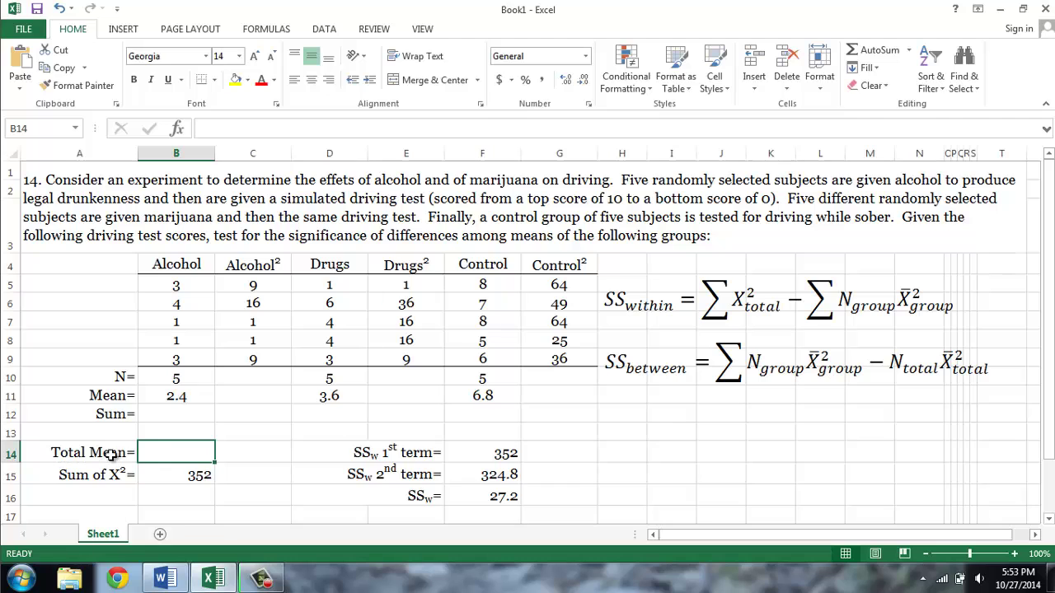
pyautogui.click(179, 129)
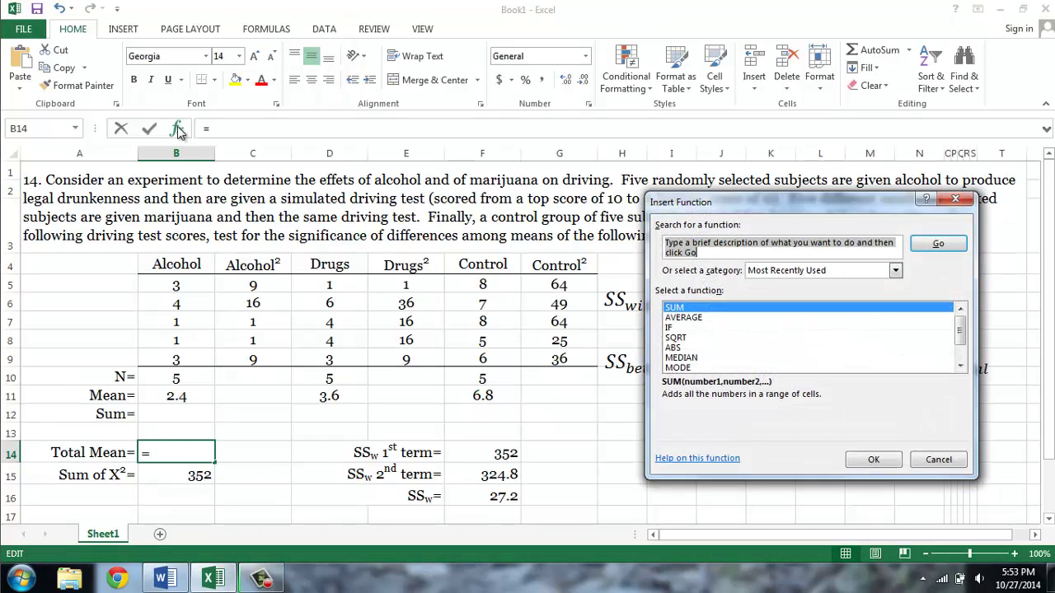
pyautogui.click(692, 319)
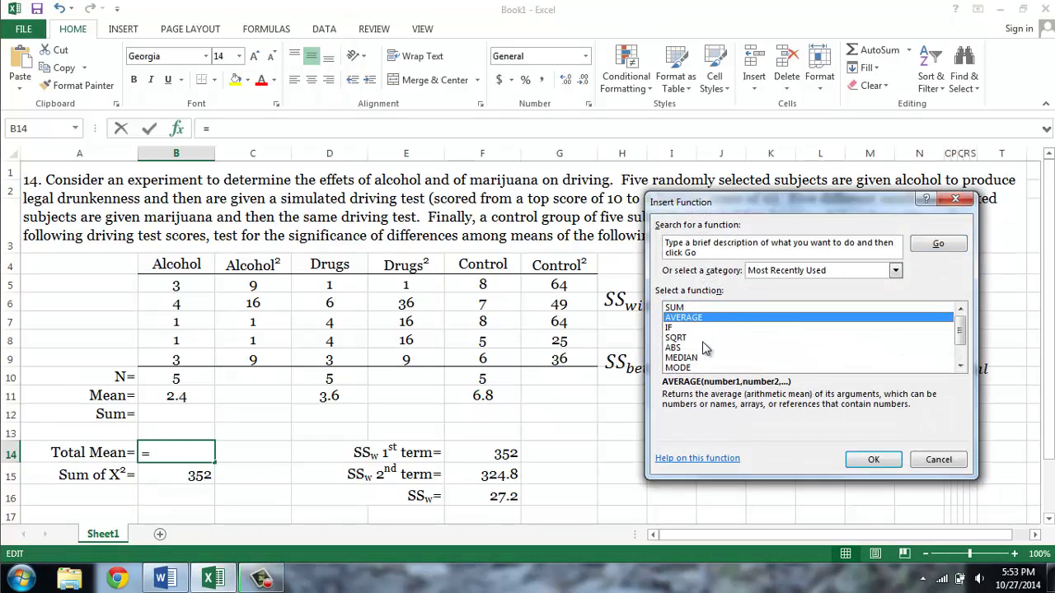
pyautogui.click(872, 460)
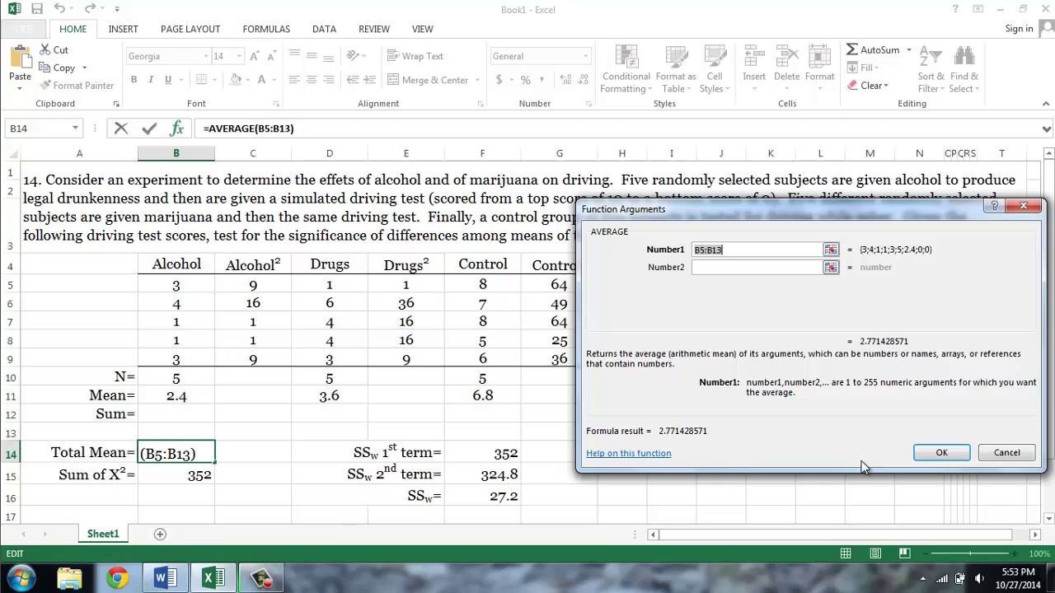
pyautogui.click(189, 398)
pyautogui.keyDown('ctrl'); pyautogui.click(329, 397); pyautogui.keyUp('ctrl')
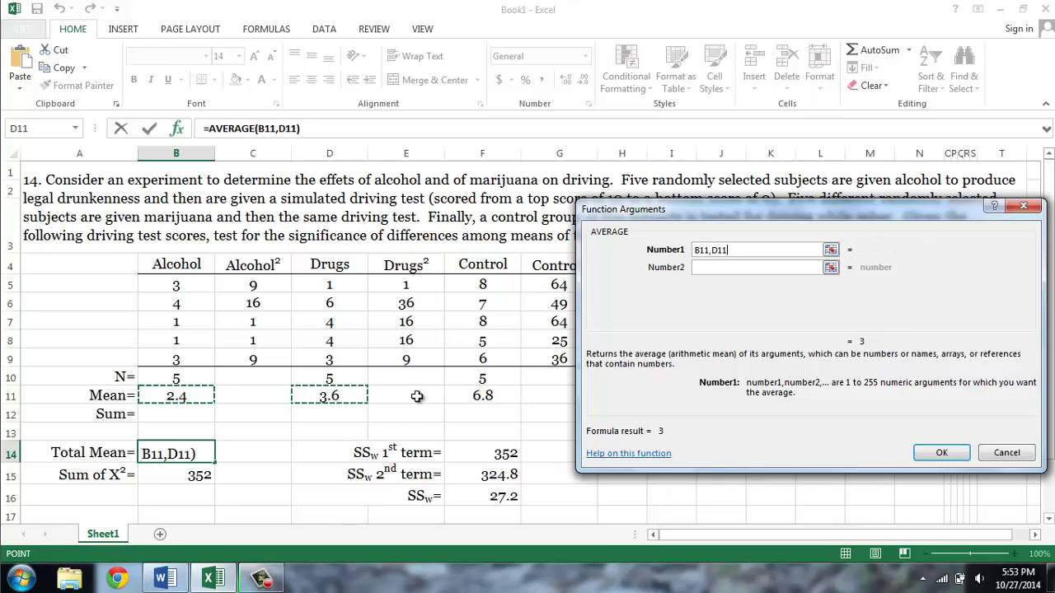
pyautogui.keyDown('ctrl'); pyautogui.click(482, 397); pyautogui.keyUp('ctrl')
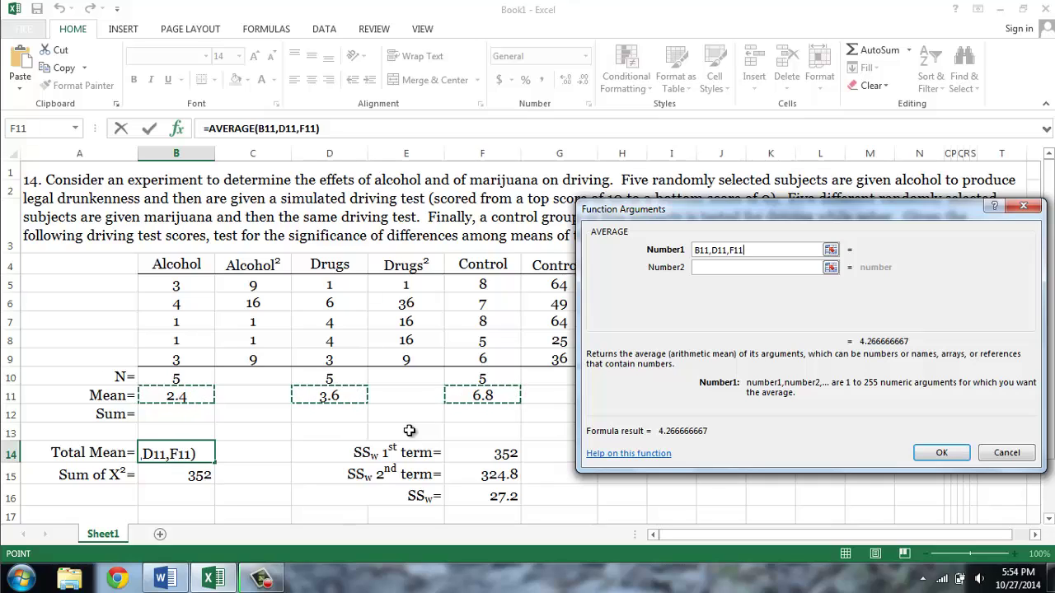
pyautogui.moveTo(731, 250); pyautogui.dragTo(631, 252)
pyautogui.press('BackSpace')
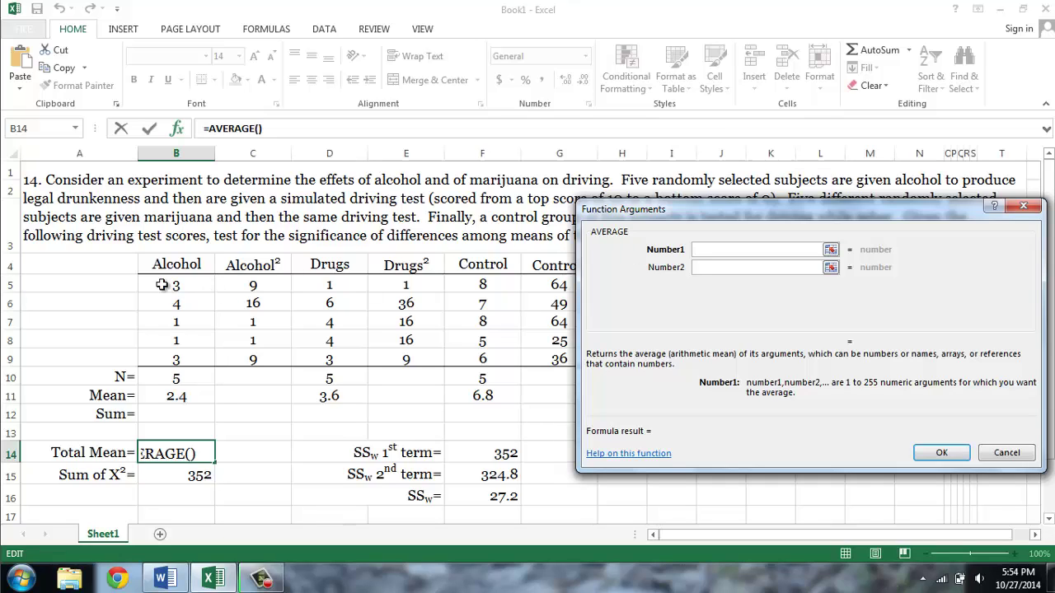
# - Set the AVERAGE function's first argument to the raw score ranges B5:B9,D5:D9,F5:F9 and complete the function
pyautogui.moveTo(163, 285); pyautogui.dragTo(164, 360)
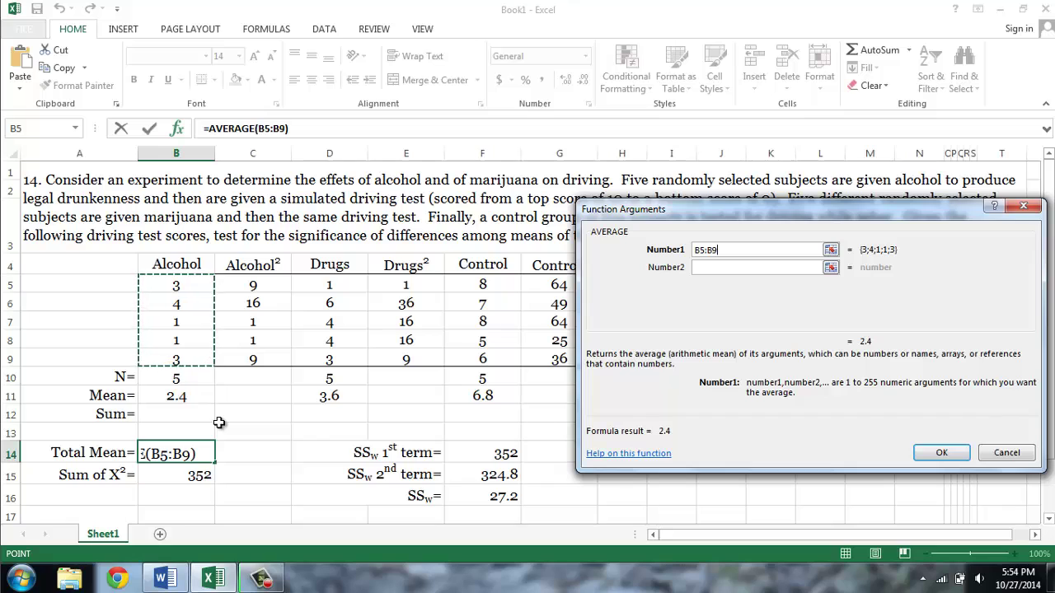
pyautogui.keyDown('ctrl'); pyautogui.click(323, 284); pyautogui.keyUp('ctrl')
pyautogui.moveTo(324, 284); pyautogui.dragTo(327, 361)
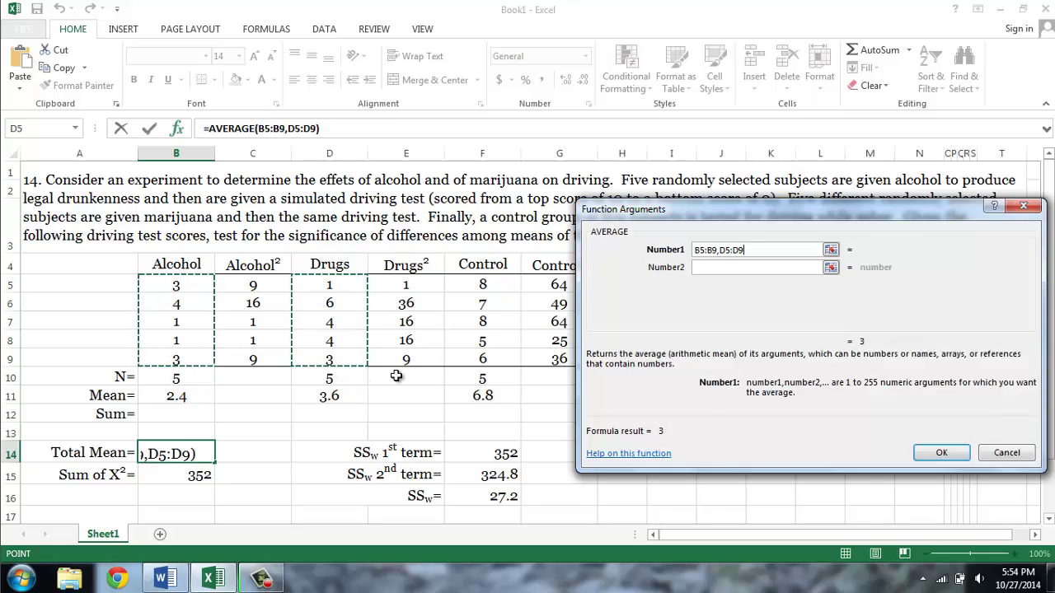
pyautogui.moveTo(487, 283); pyautogui.dragTo(485, 364)
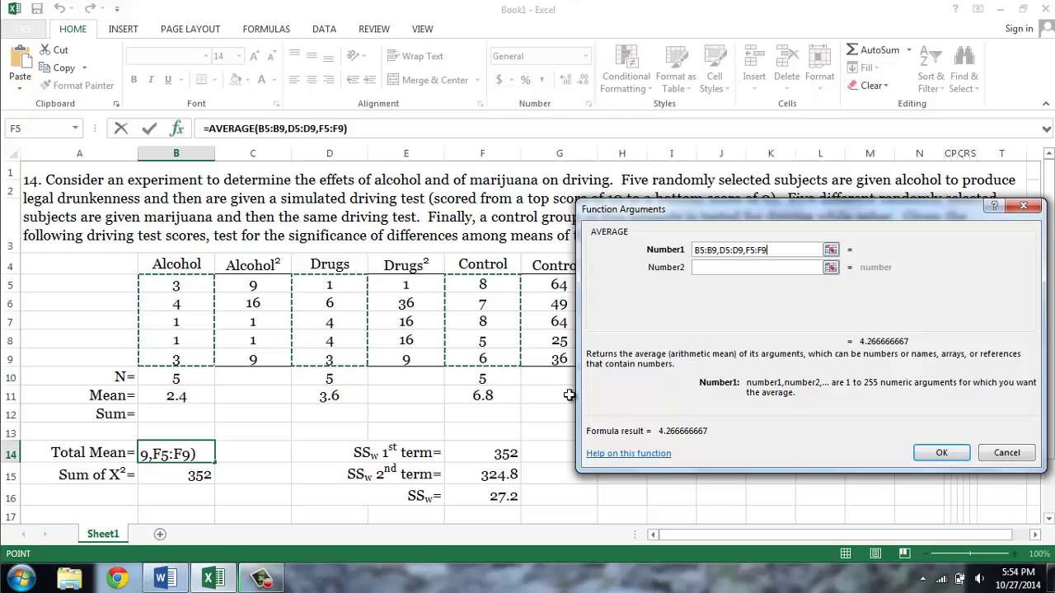
pyautogui.press('Return')
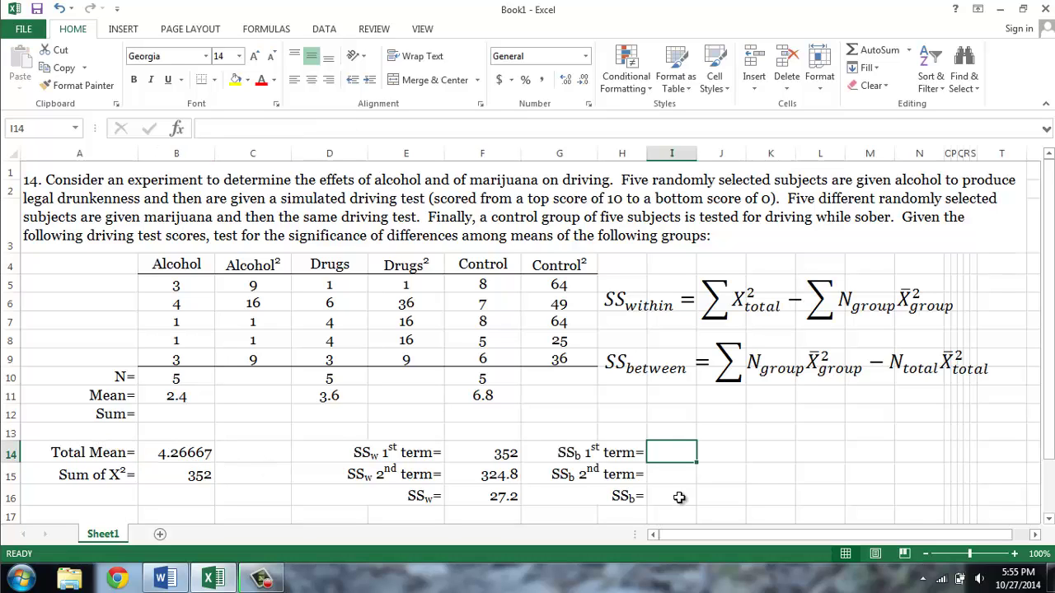
# - Set the SSb 1st term in I14 equal to the SSw 2nd term with the formula =F15
pyautogui.write('=')
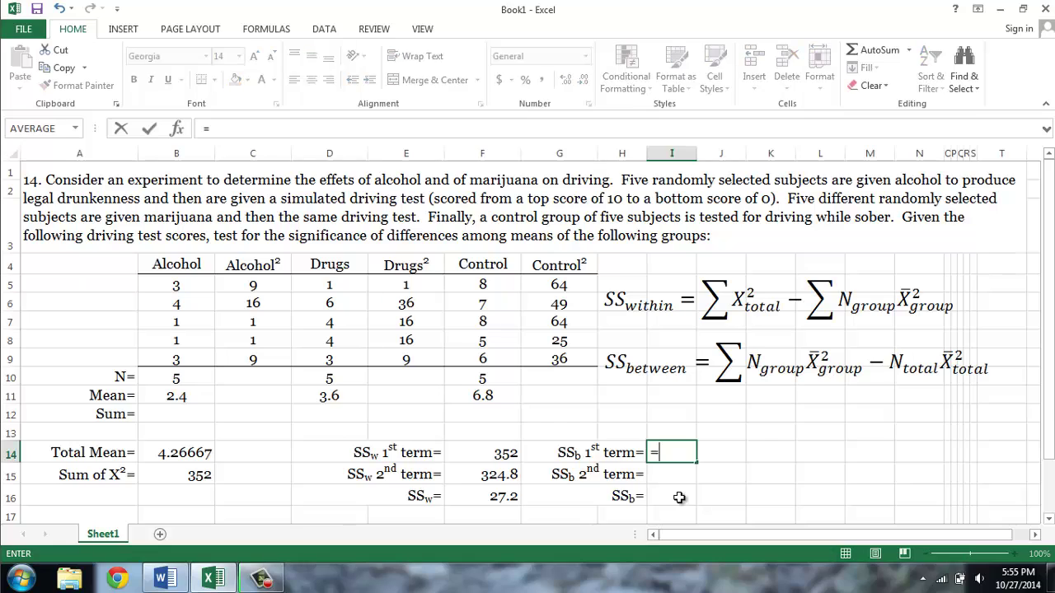
pyautogui.click(501, 474)
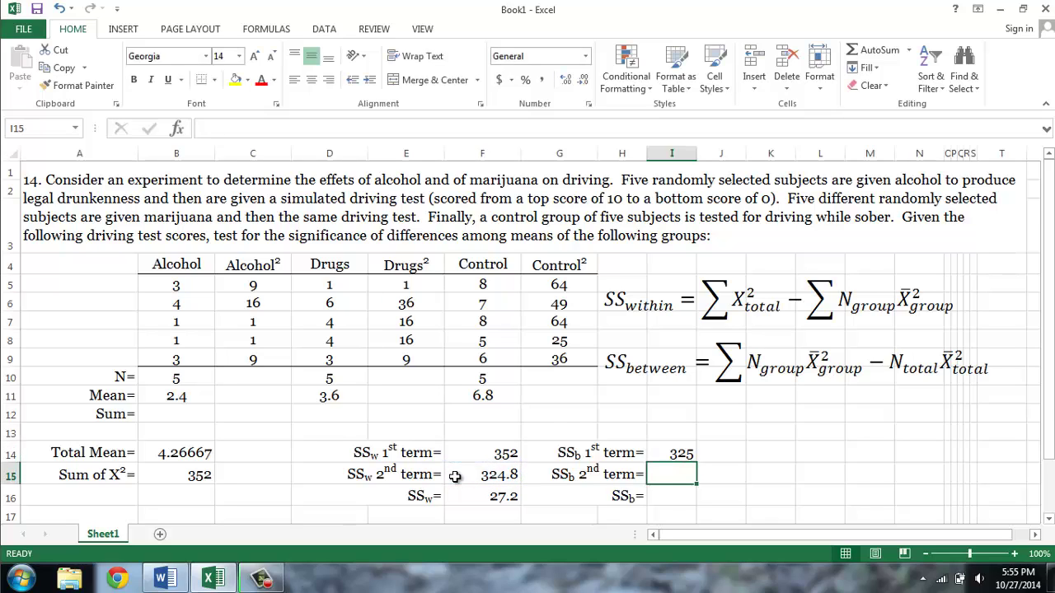
# - Calculate the SSb 2nd term in I15 from total N and the squared Total Mean with =(B10+D10+F10)*B14^2
pyautogui.write('=')
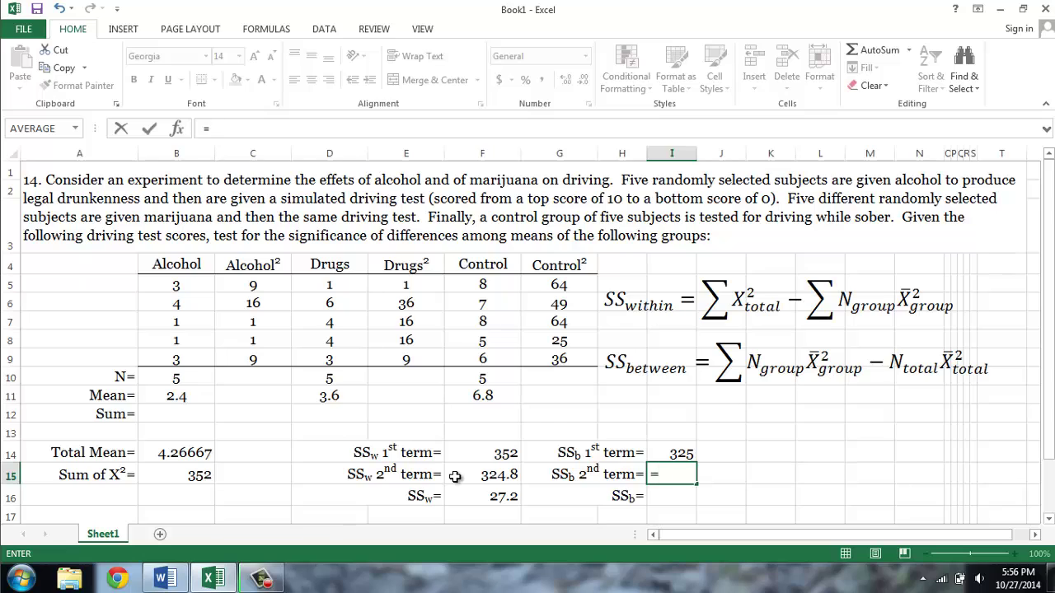
pyautogui.write('(')
pyautogui.click(179, 377)
pyautogui.write('+')
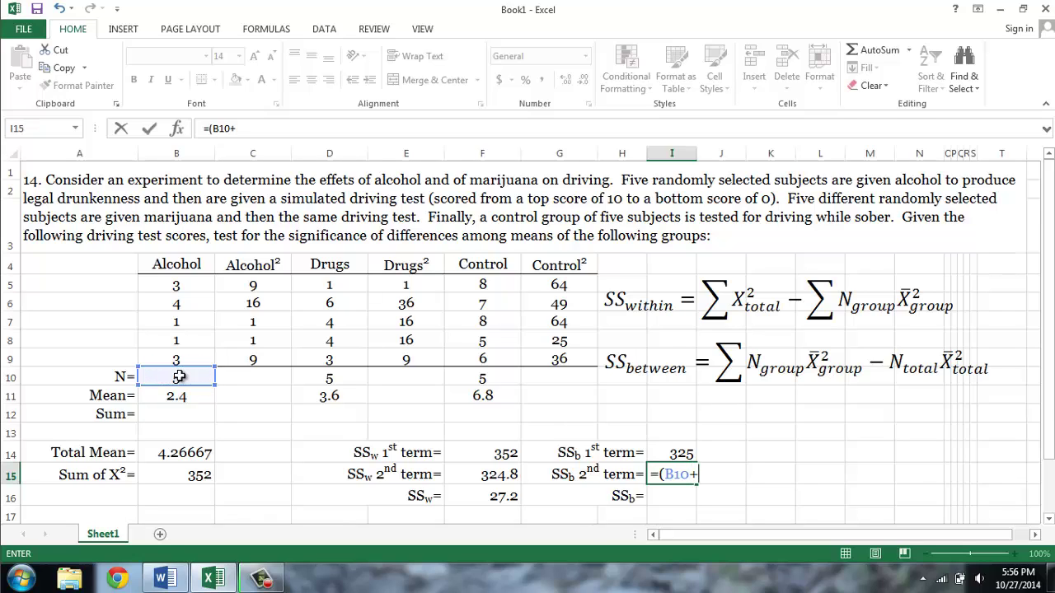
pyautogui.click(311, 379)
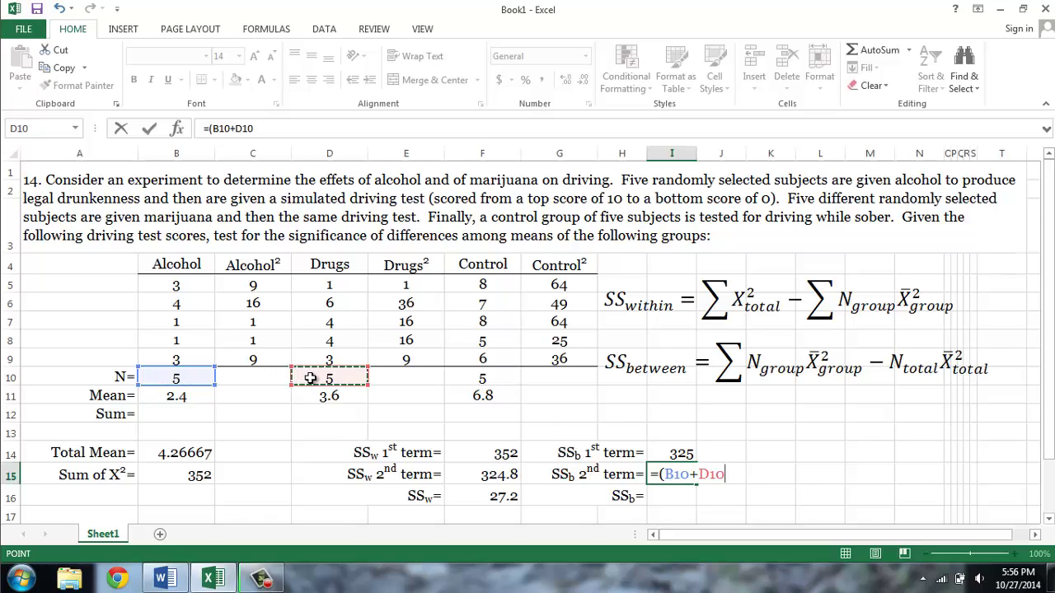
pyautogui.write('+')
pyautogui.click(482, 376)
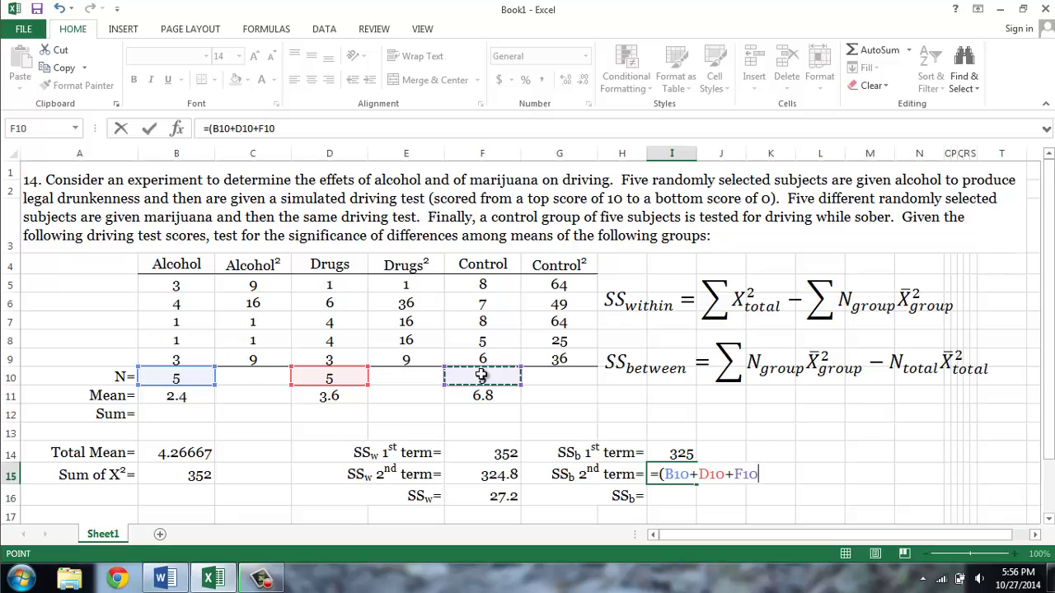
pyautogui.write('+')
pyautogui.press('BackSpace')
pyautogui.write(')')
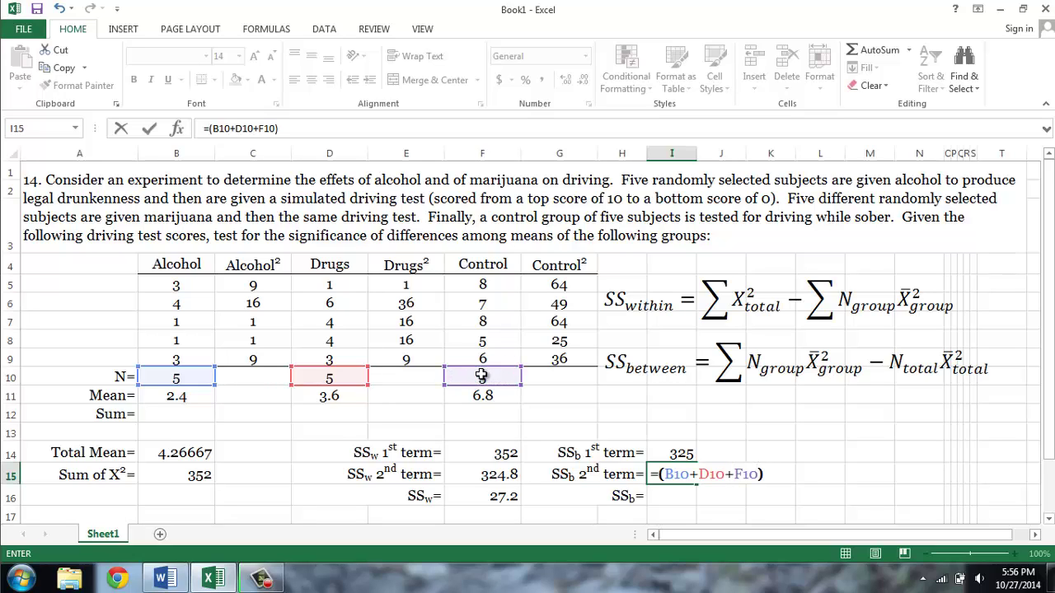
pyautogui.write('*')
pyautogui.click(170, 453)
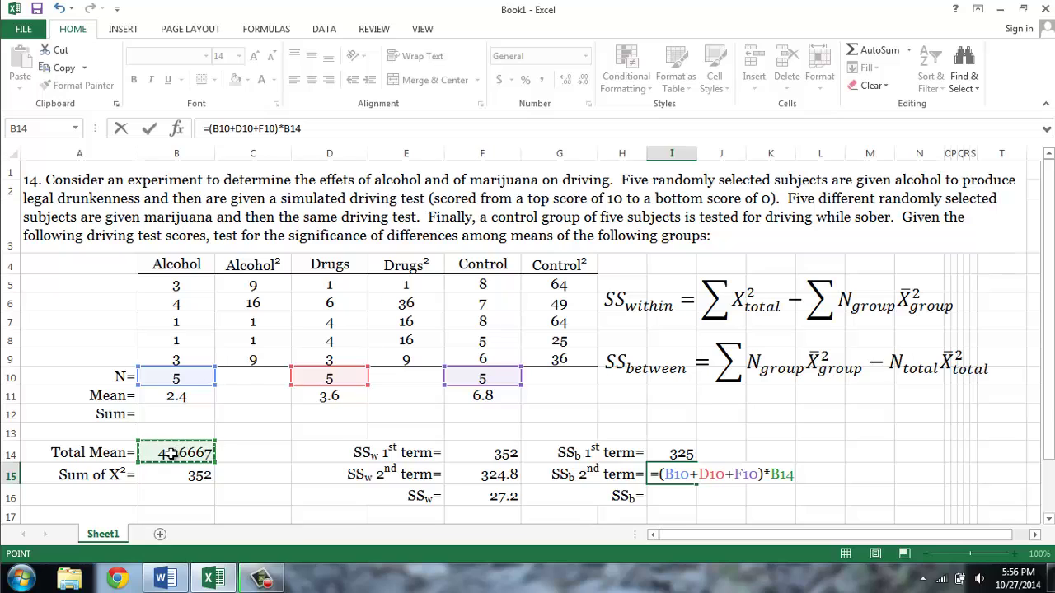
pyautogui.write('^2')
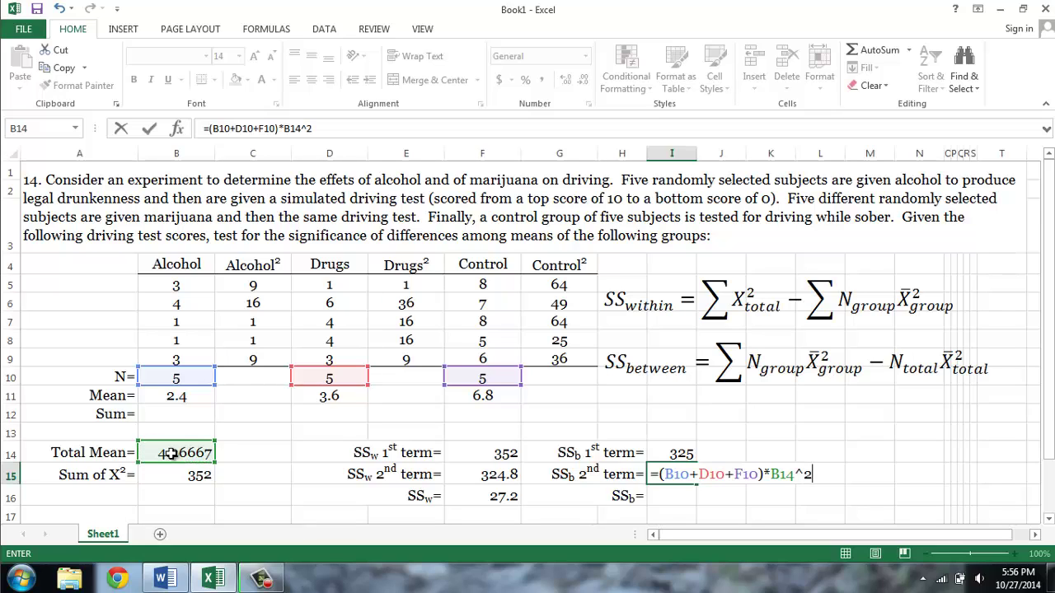
pyautogui.press('Return')
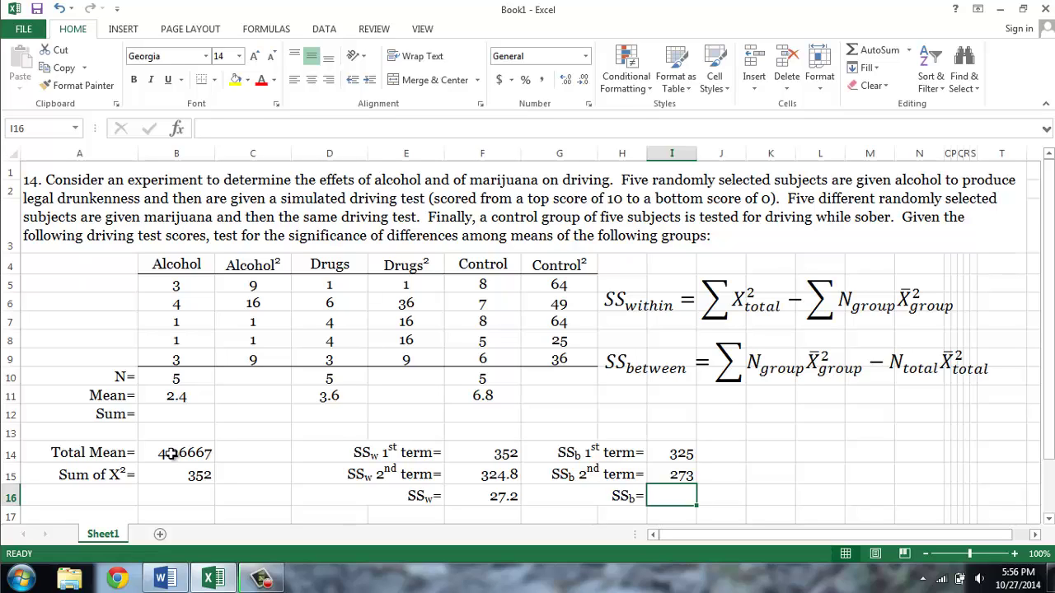
# - Calculate SSb in I16 by subtracting its 2nd term from its 1st term with =I14-I15
pyautogui.write('=')
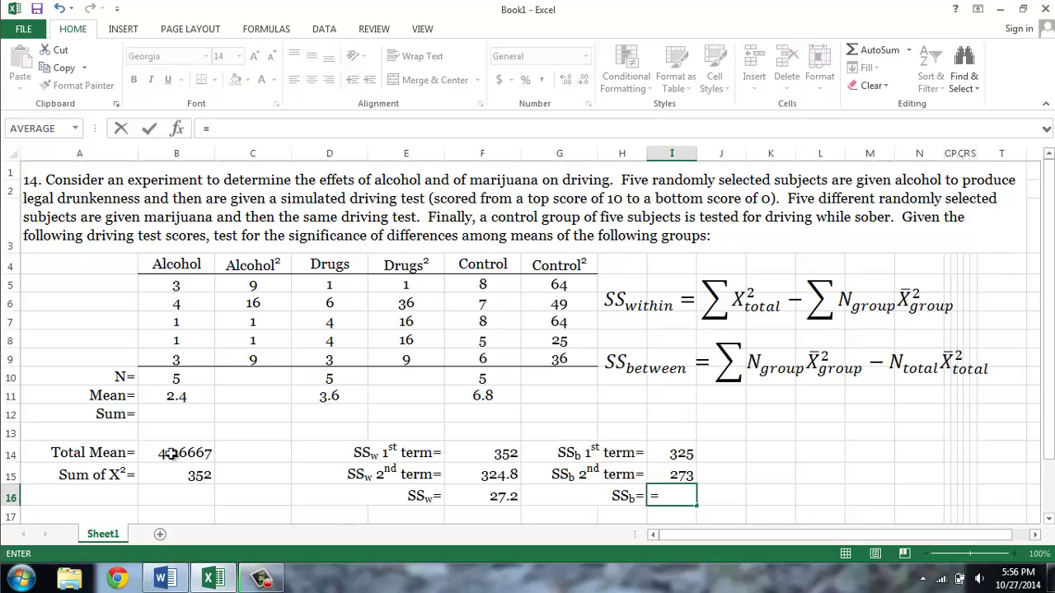
pyautogui.click(659, 451)
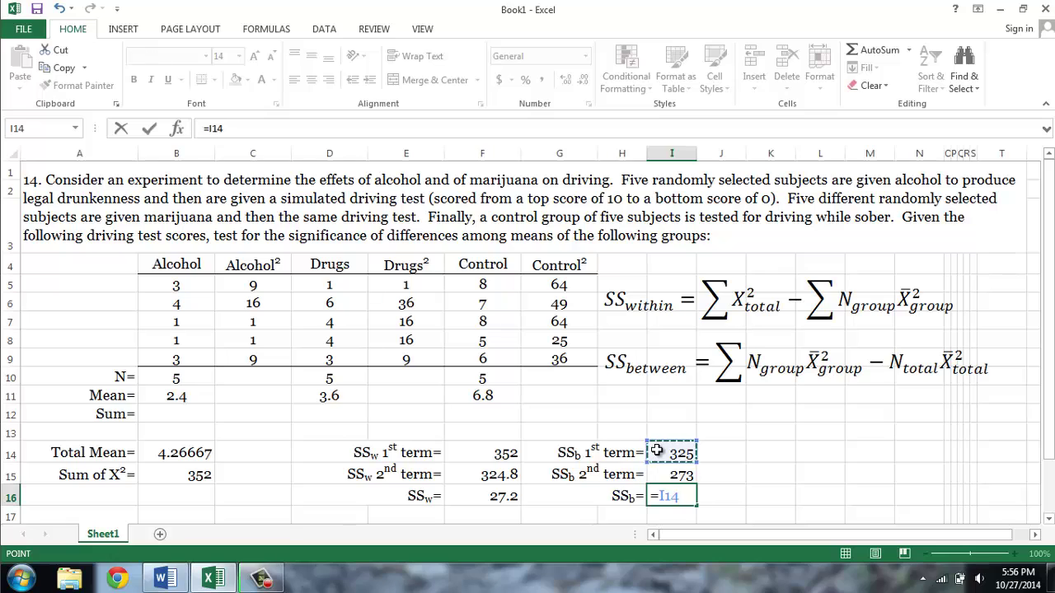
pyautogui.write('-')
pyautogui.click(659, 475)
pyautogui.hotkey('ctrl', 'Return')
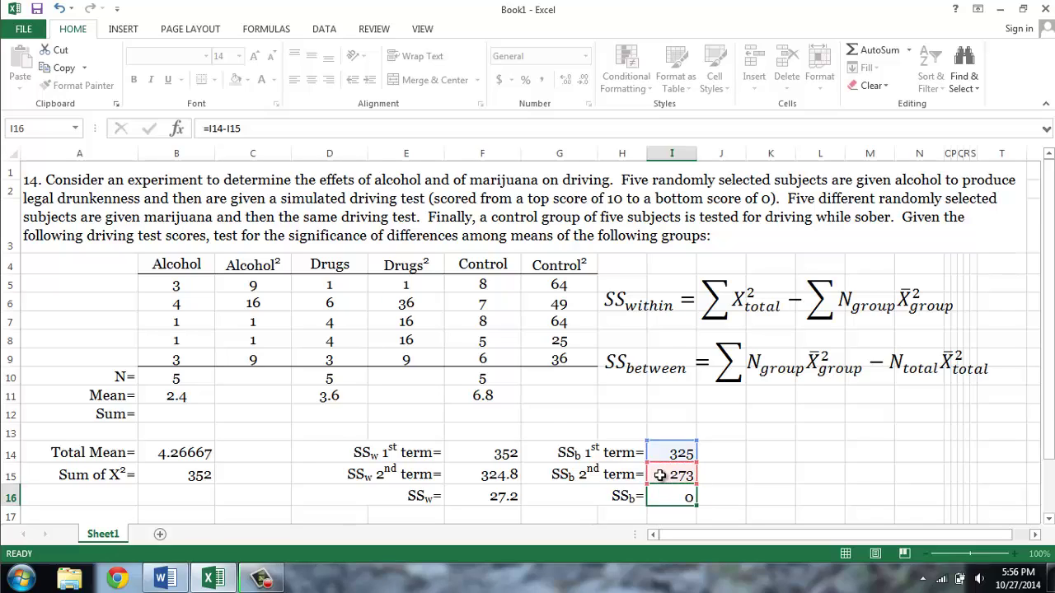
pyautogui.press('Return')
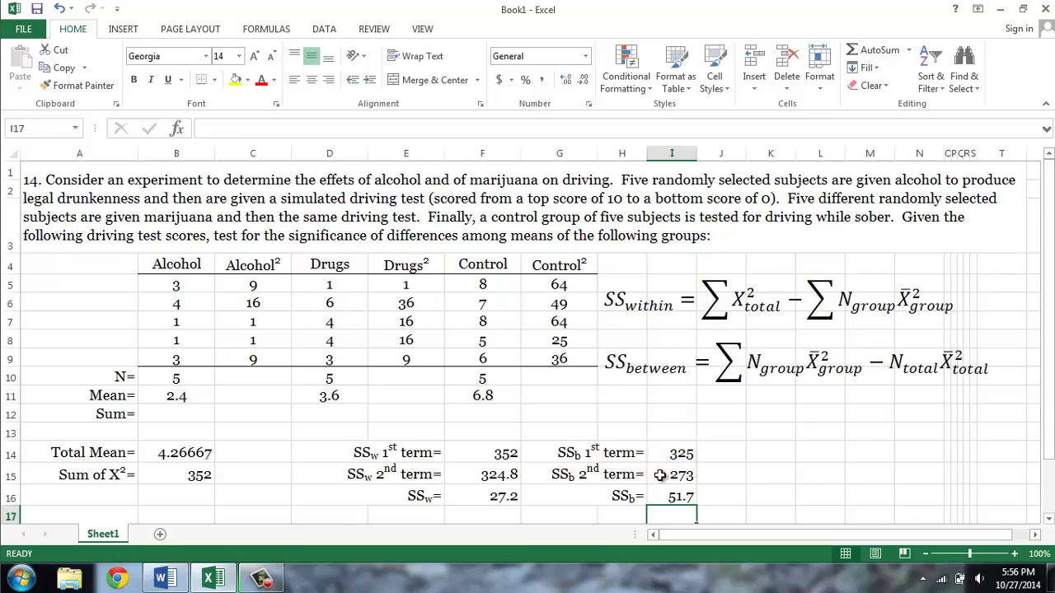
# - Switch to Word to consult the degrees of freedom formulas in Ch8Formulas.docx, and return to the Excel workbook
pyautogui.hotkey('alt', 'Tab')
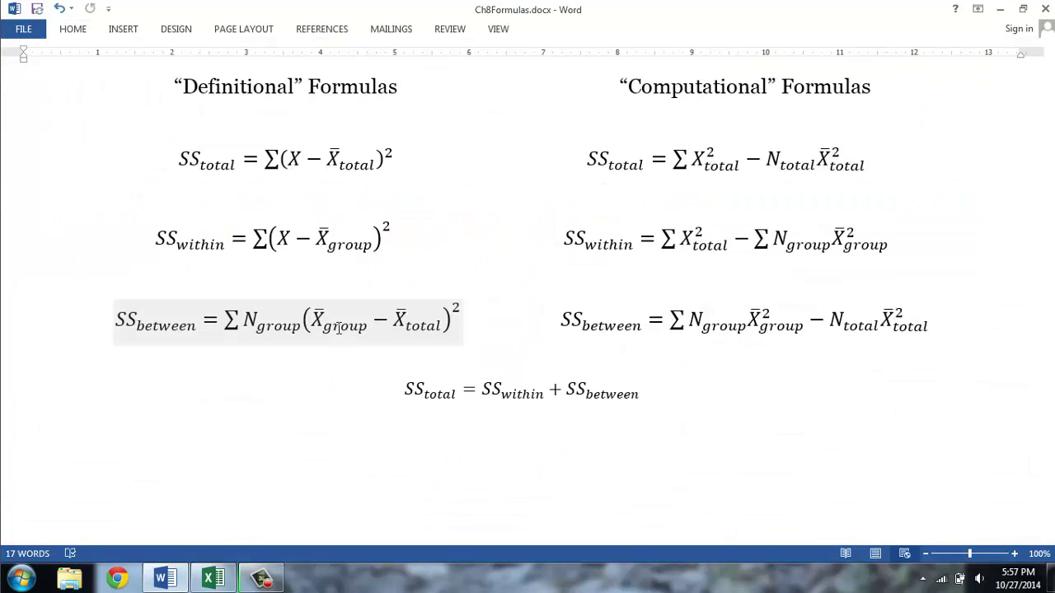
pyautogui.scroll(-5, 338, 328)
pyautogui.scroll(-1, 338, 328)
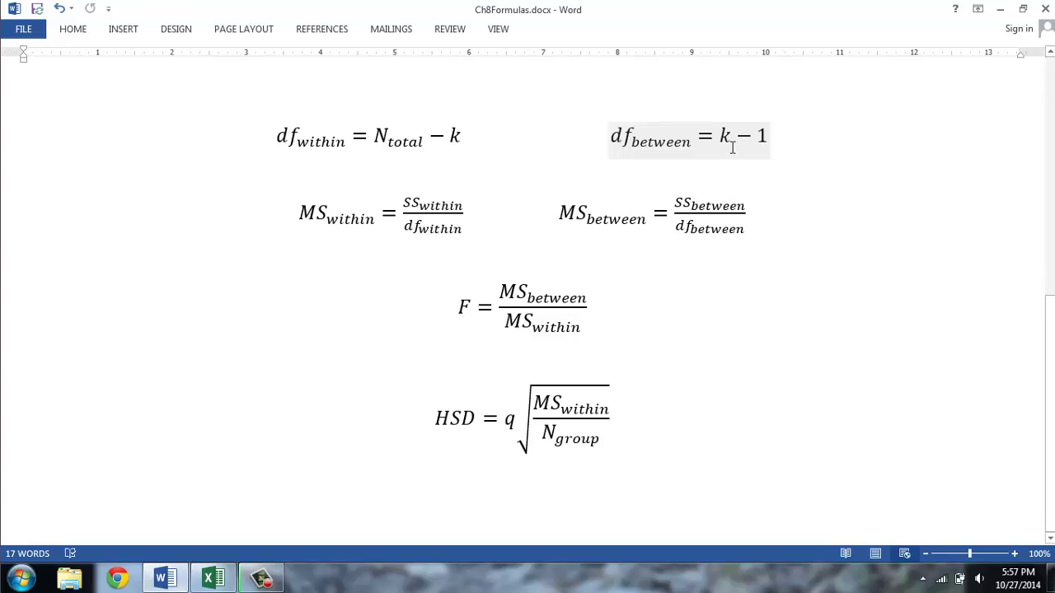
pyautogui.hotkey('alt', 'Tab')
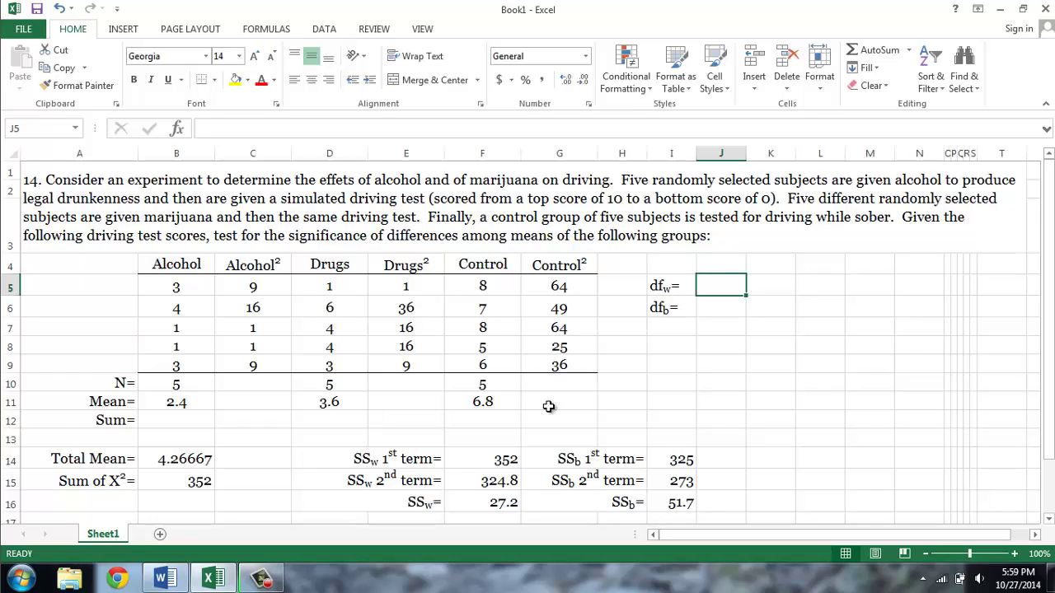
# - Calculate the within-groups degrees of freedom in J5 with the formula =(B10+D10+F10)-3
pyautogui.write('=')
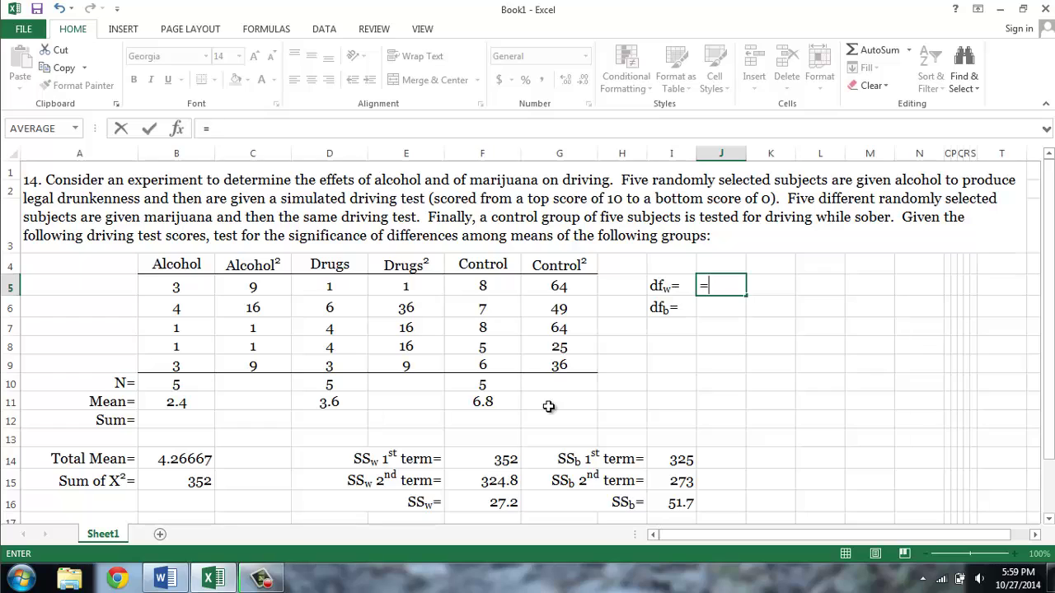
pyautogui.write('(')
pyautogui.click(187, 385)
pyautogui.write('+')
pyautogui.click(333, 385)
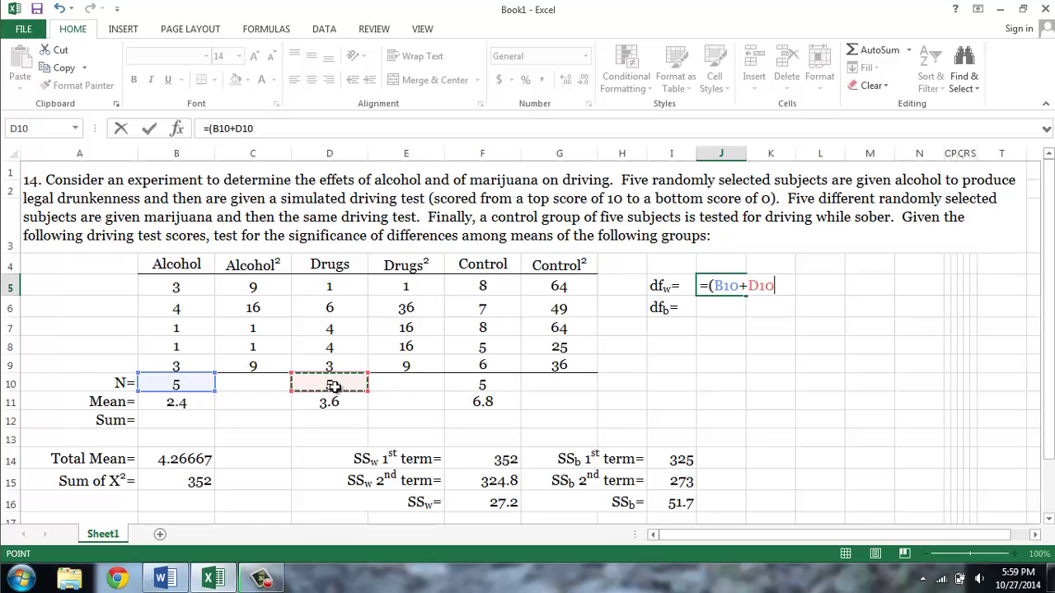
pyautogui.write('+')
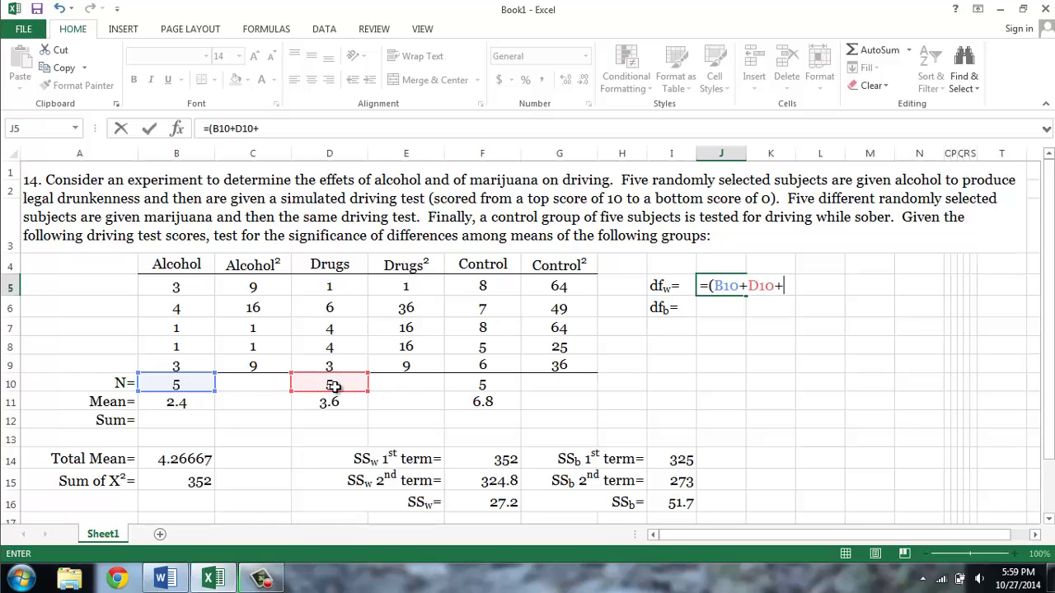
pyautogui.click(473, 381)
pyautogui.write(')')
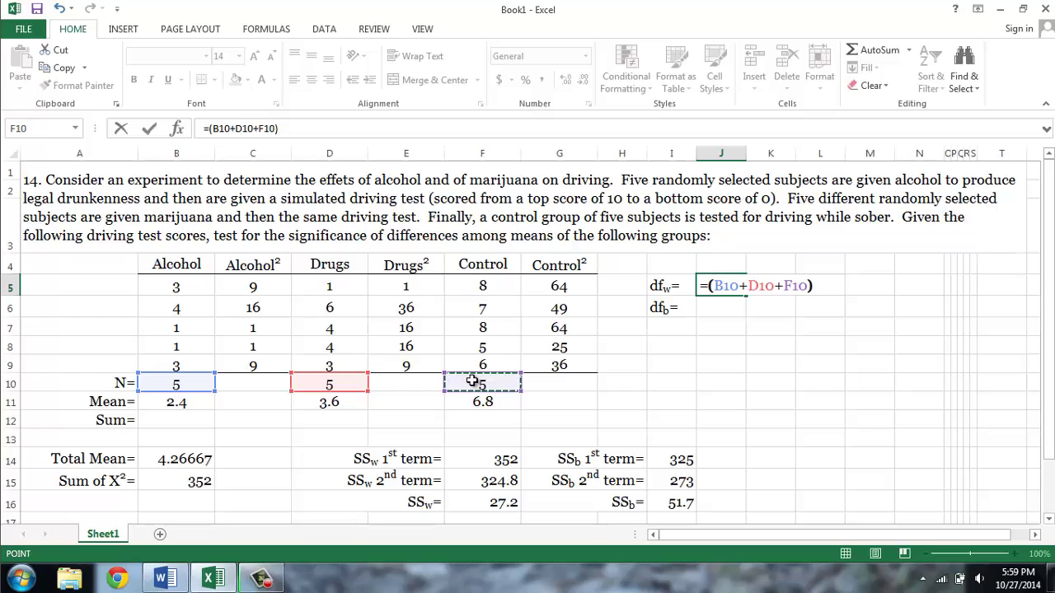
pyautogui.write('-')
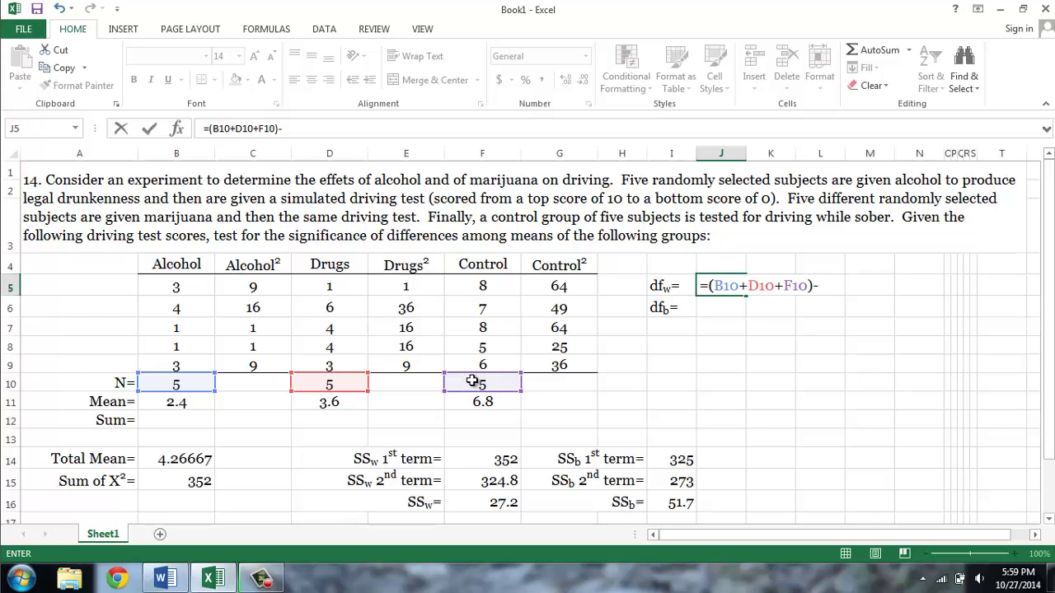
pyautogui.write('3')
pyautogui.press('Return')
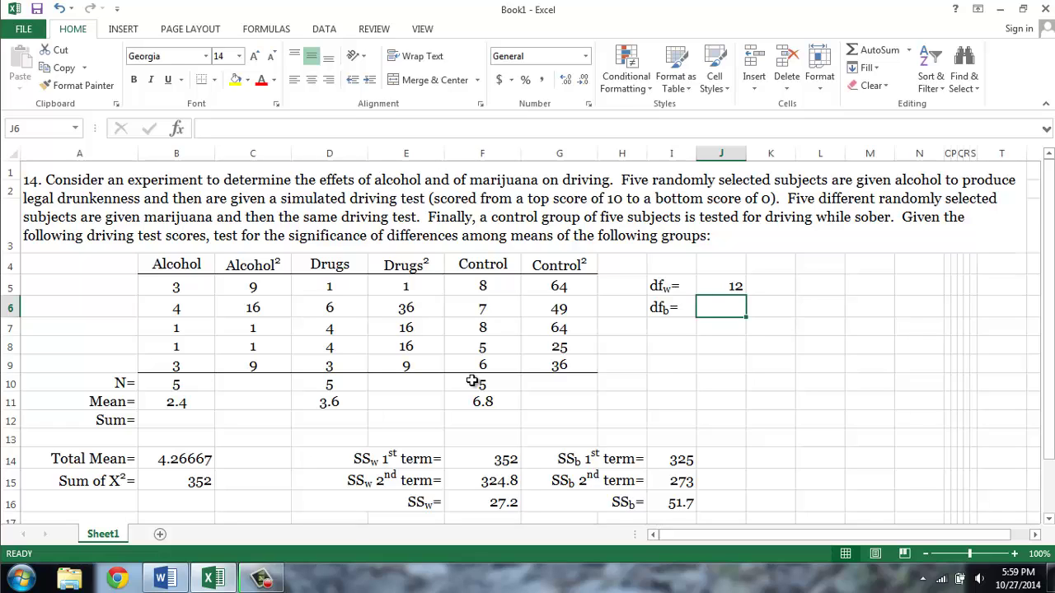
# - Calculate the between-groups degrees of freedom in J6 with the formula =3-1
pyautogui.write('=')
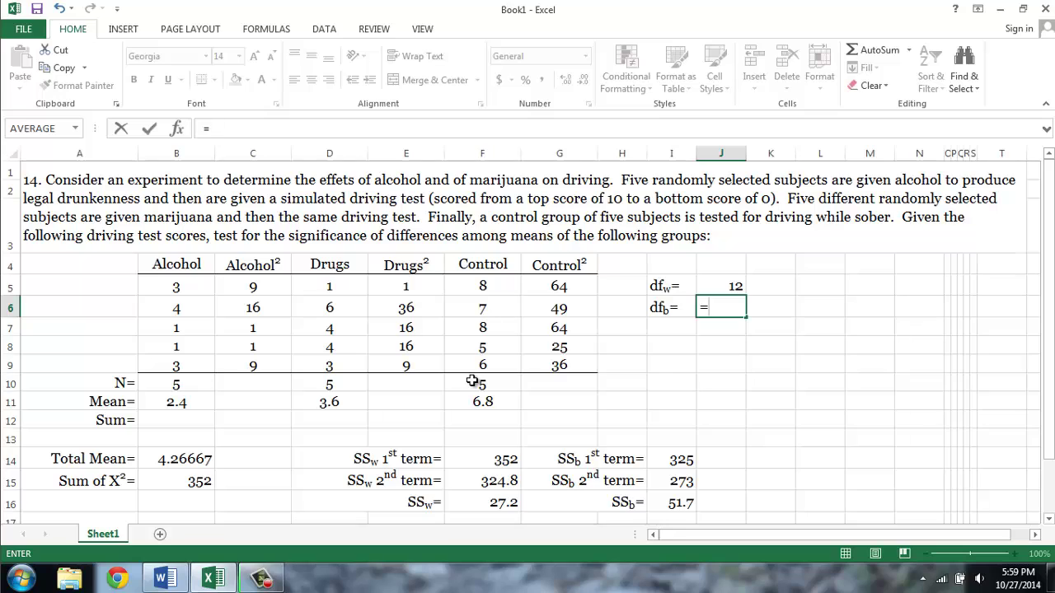
pyautogui.write('3-1')
pyautogui.press('Return')
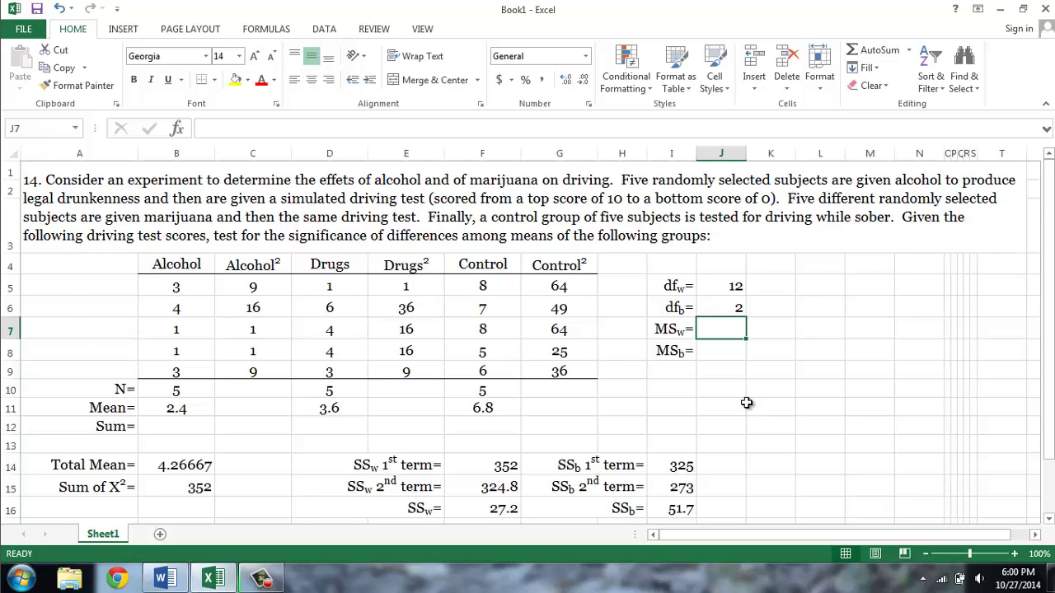
# - Calculate MSw in J7 by dividing SSw by its degrees of freedom with =F16/J5
pyautogui.write('=')
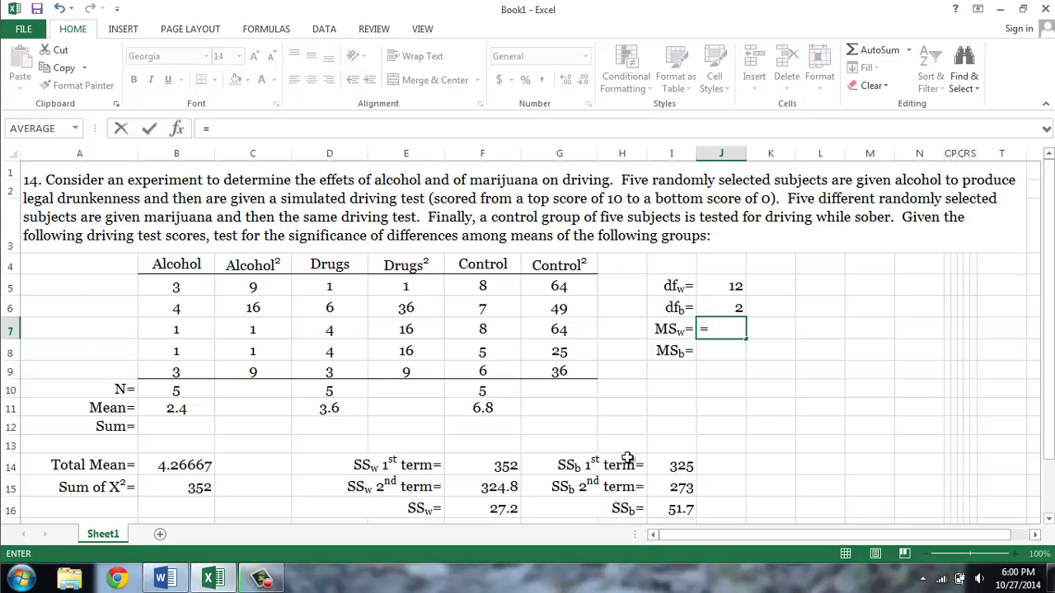
pyautogui.click(503, 511)
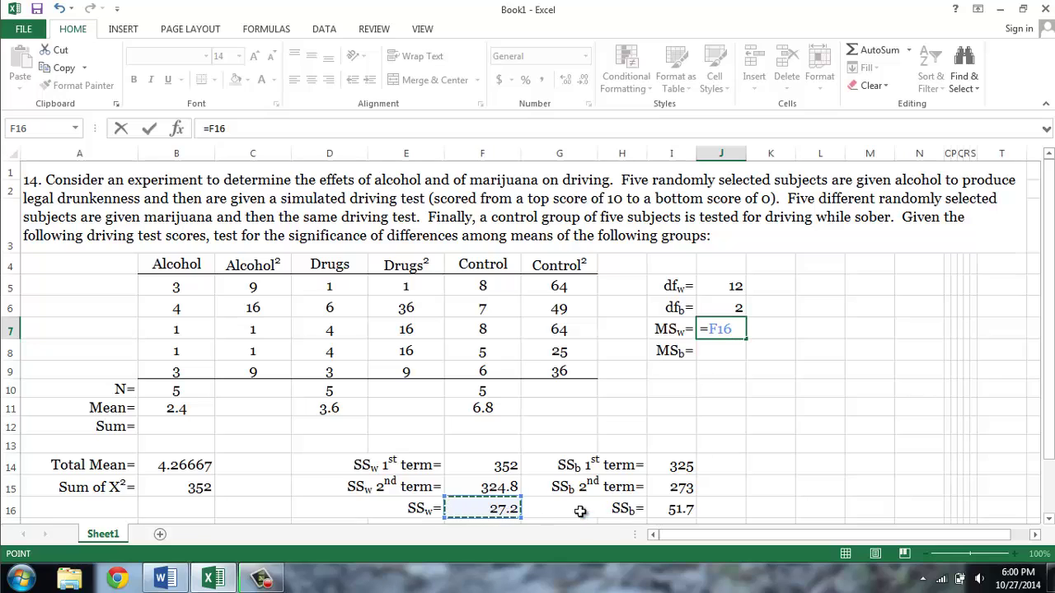
pyautogui.write('/')
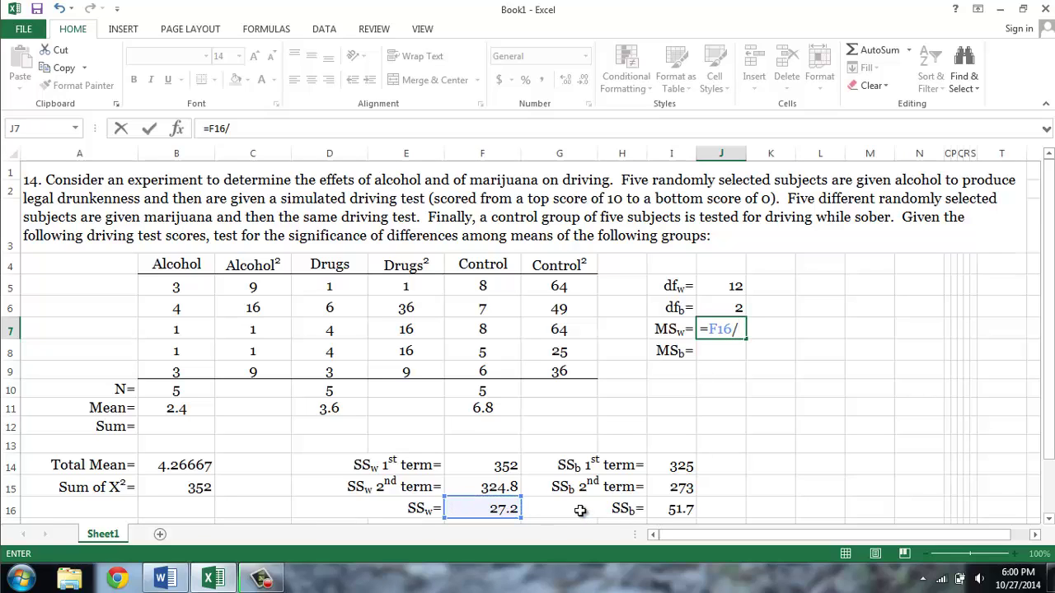
pyautogui.click(718, 283)
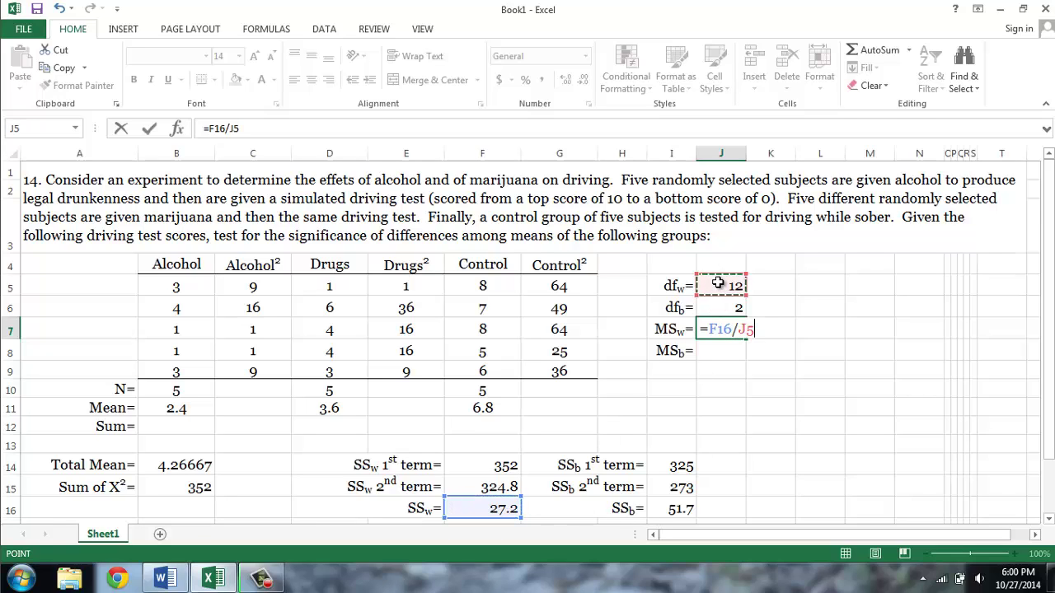
pyautogui.press('Return')
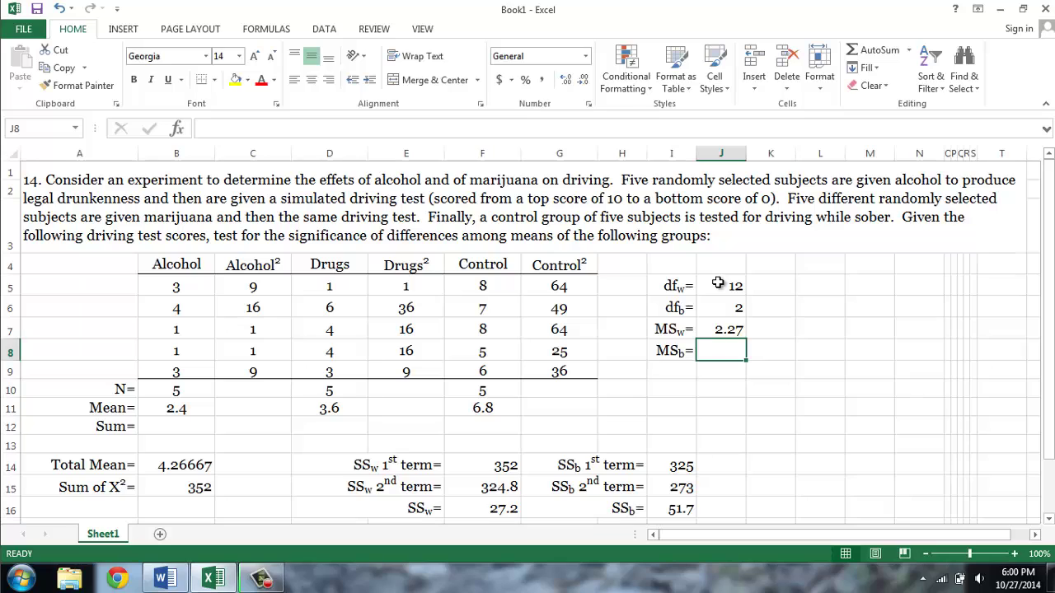
# - Calculate MSb in J8 by dividing SSb by its degrees of freedom with =I16/J6
pyautogui.write('=')
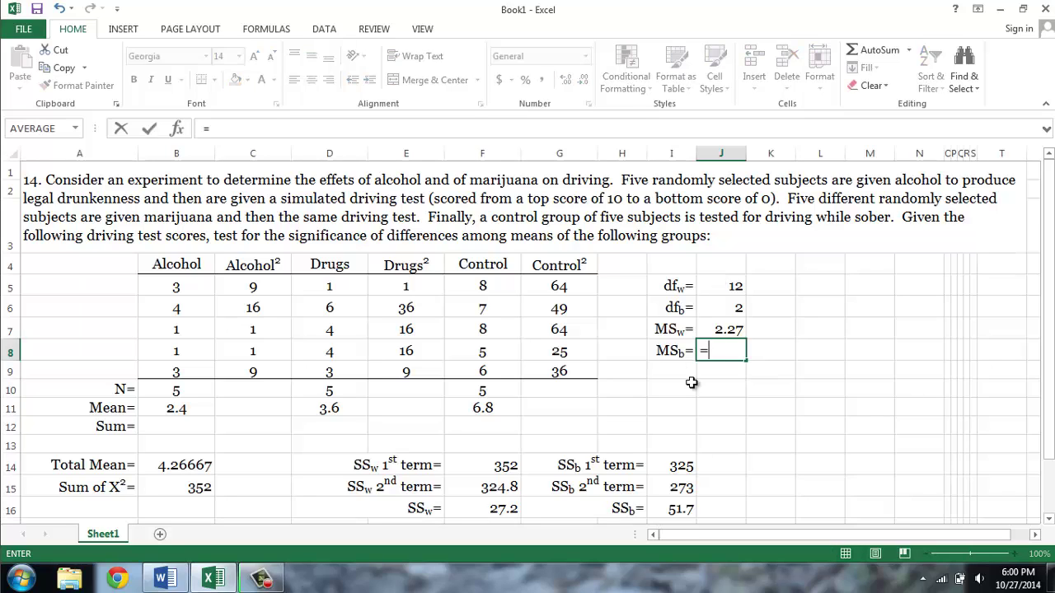
pyautogui.click(674, 511)
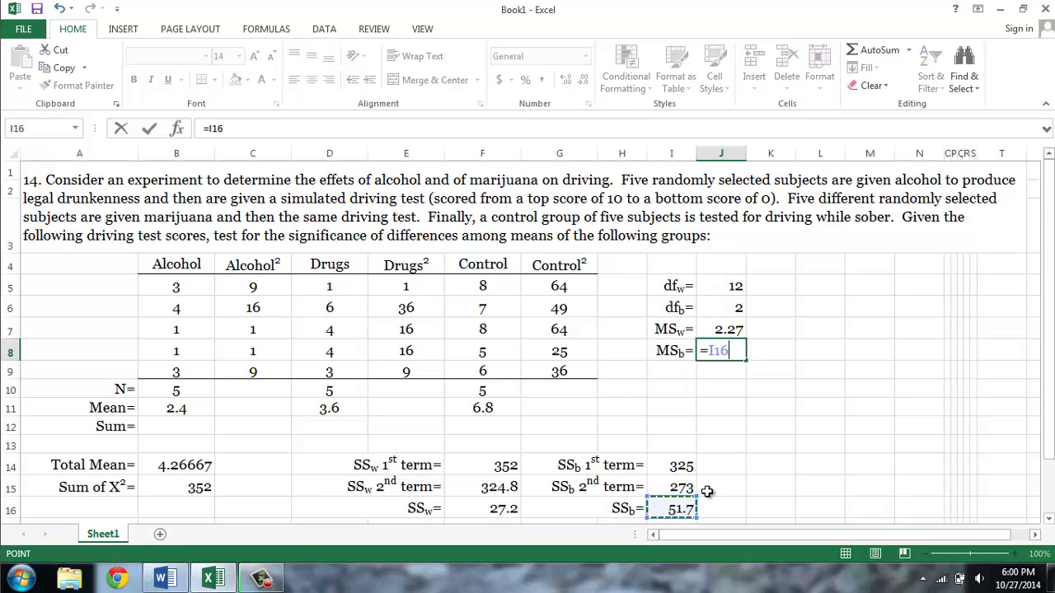
pyautogui.write('/')
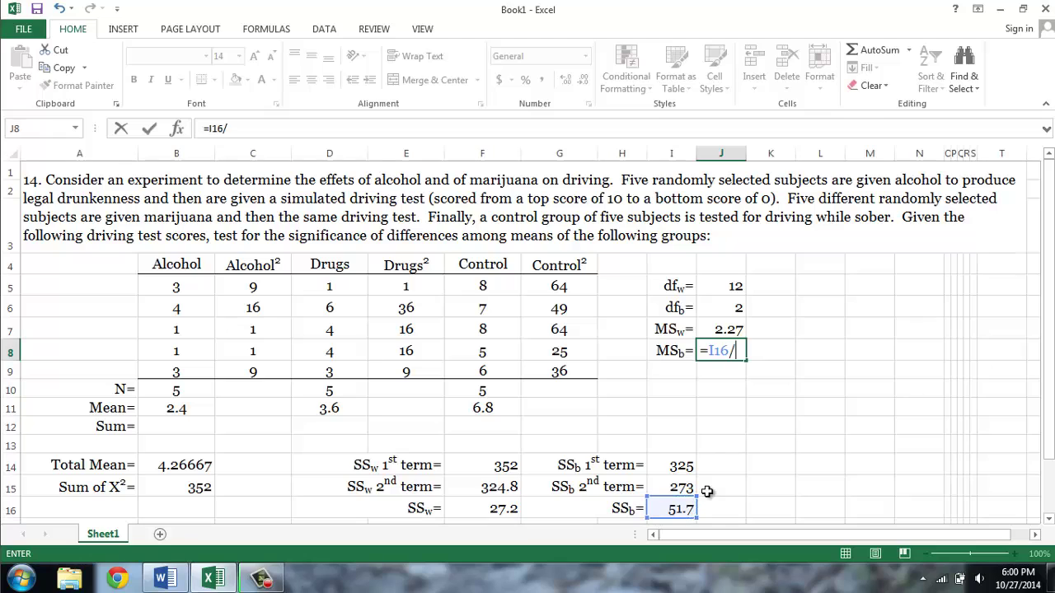
pyautogui.click(731, 308)
pyautogui.hotkey('ctrl', 'Return')
# - Switch to Word to consult the F ratio formula in Ch8Formulas.docx, and return to the Excel workbook
pyautogui.click(165, 580)
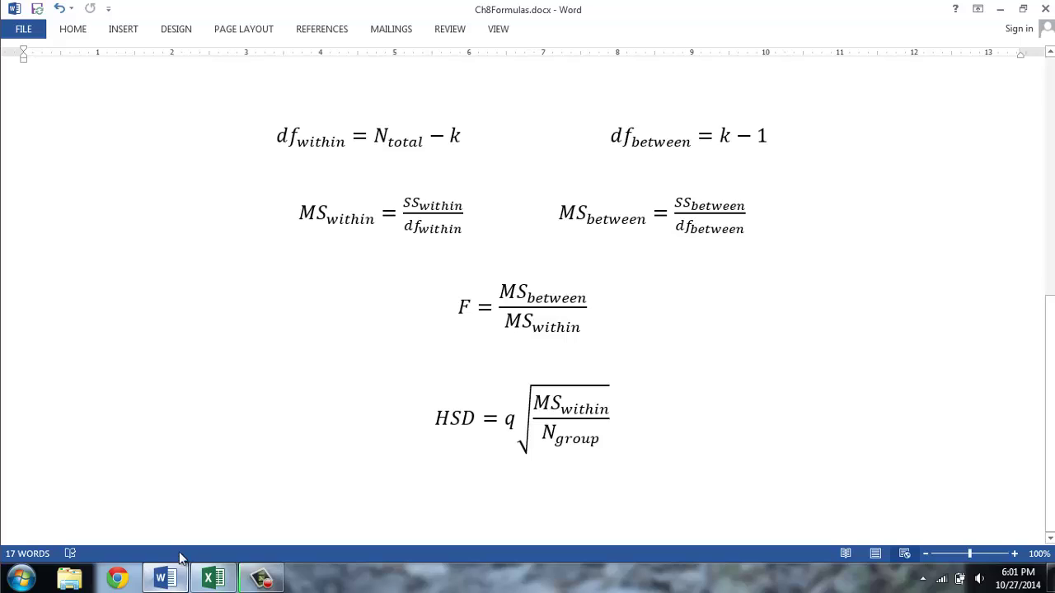
pyautogui.click(436, 308)
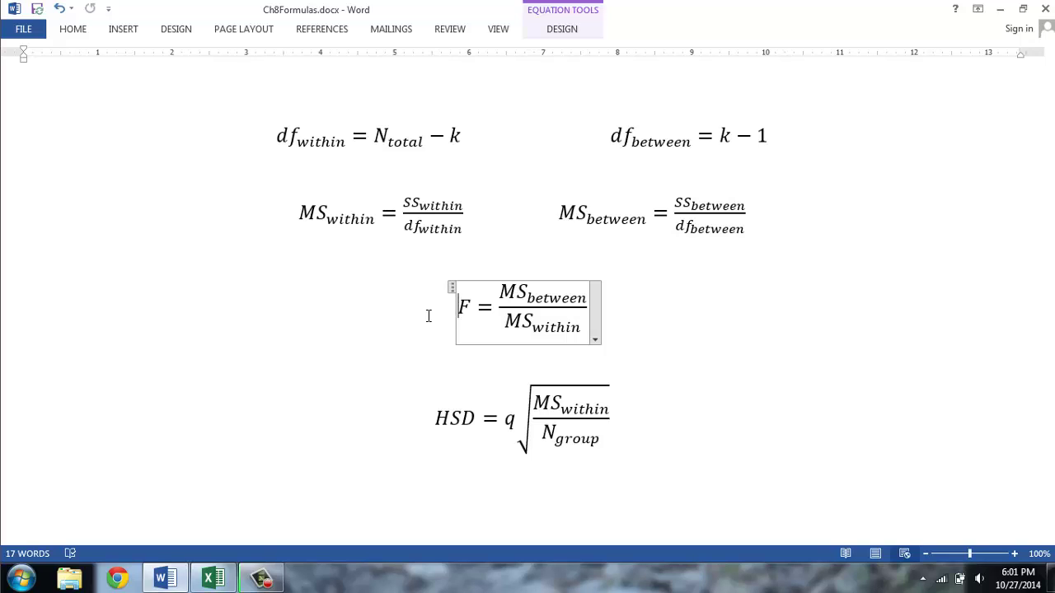
pyautogui.hotkey('alt', 'Tab')
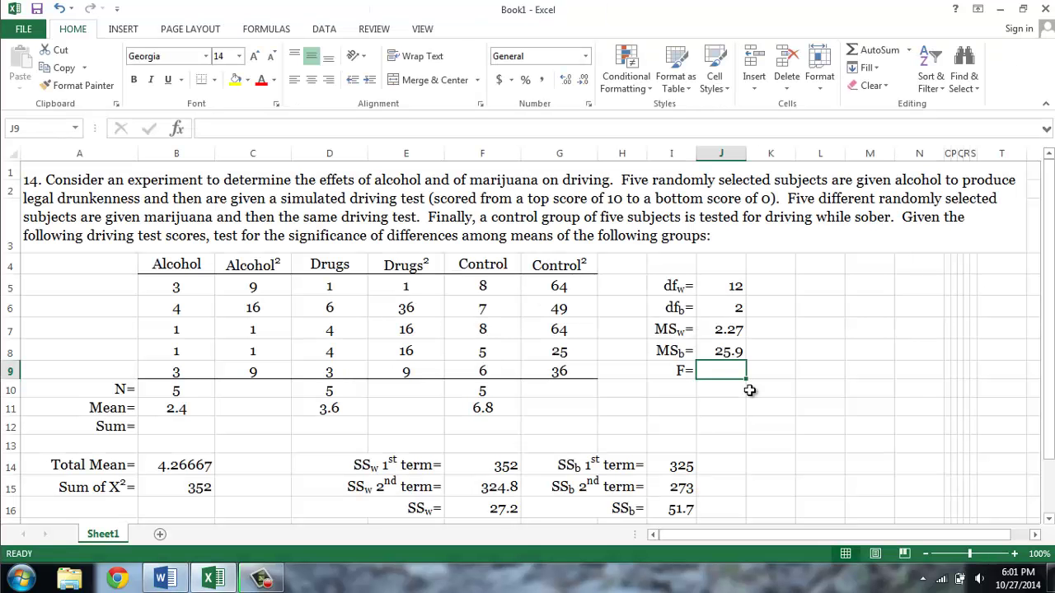
# - Calculate the F ratio in J9 by dividing MSb by MSw with =J8/J7
pyautogui.write('=')
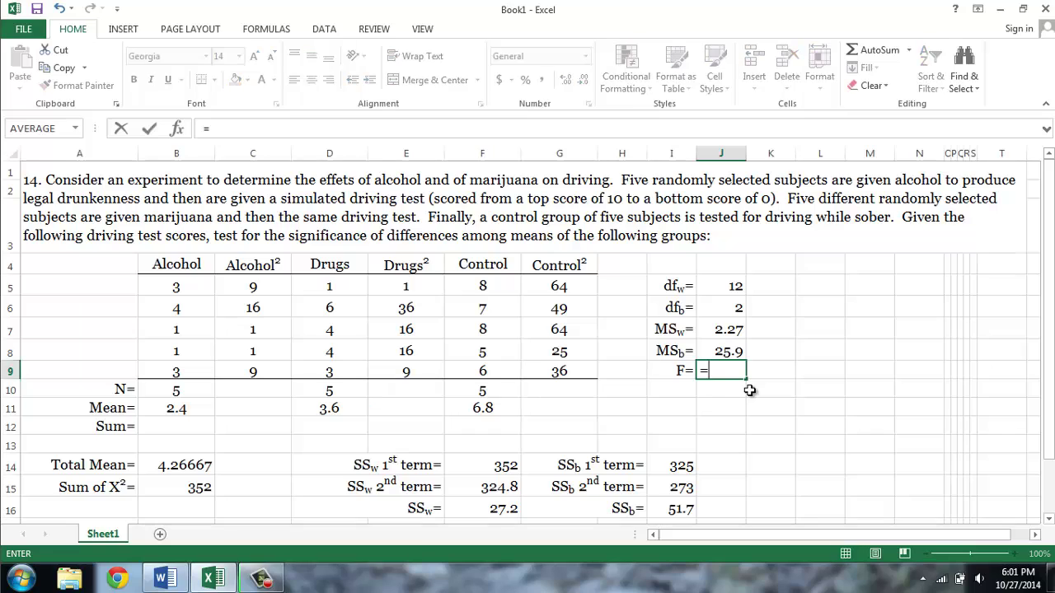
pyautogui.click(725, 353)
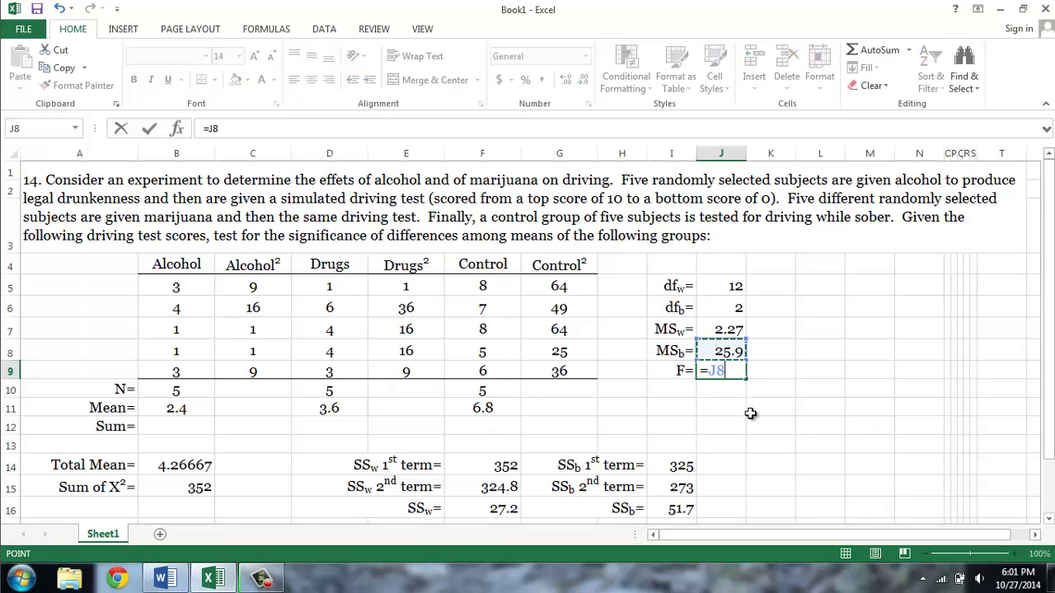
pyautogui.write('/')
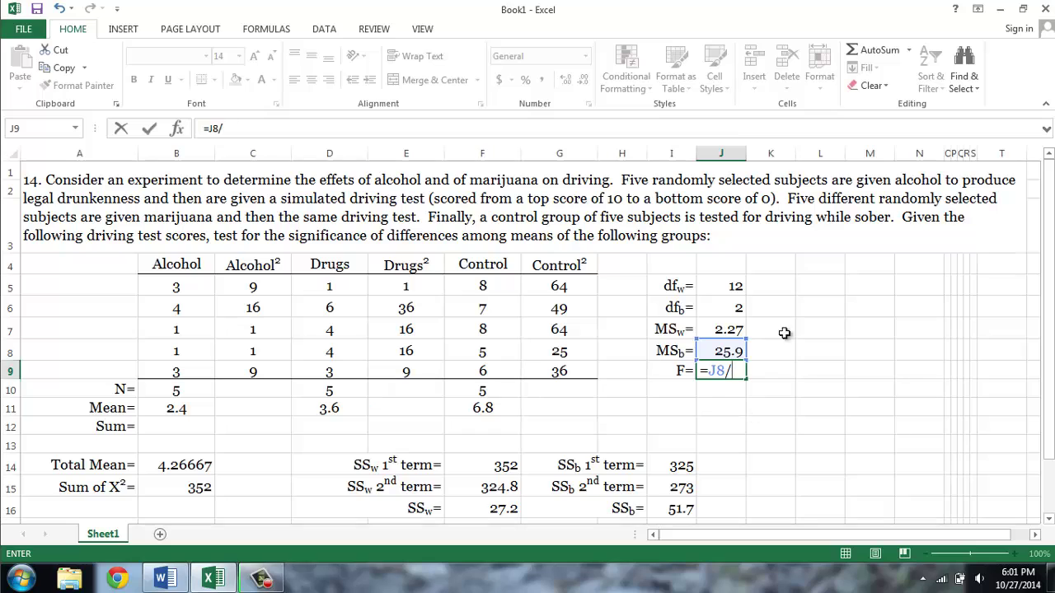
pyautogui.click(720, 329)
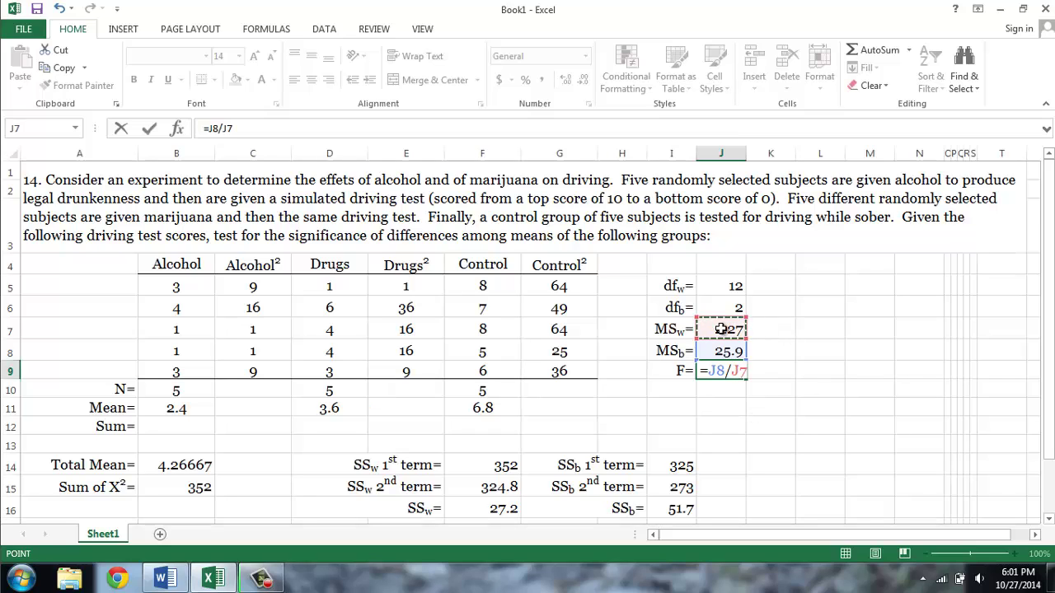
pyautogui.press('Return')
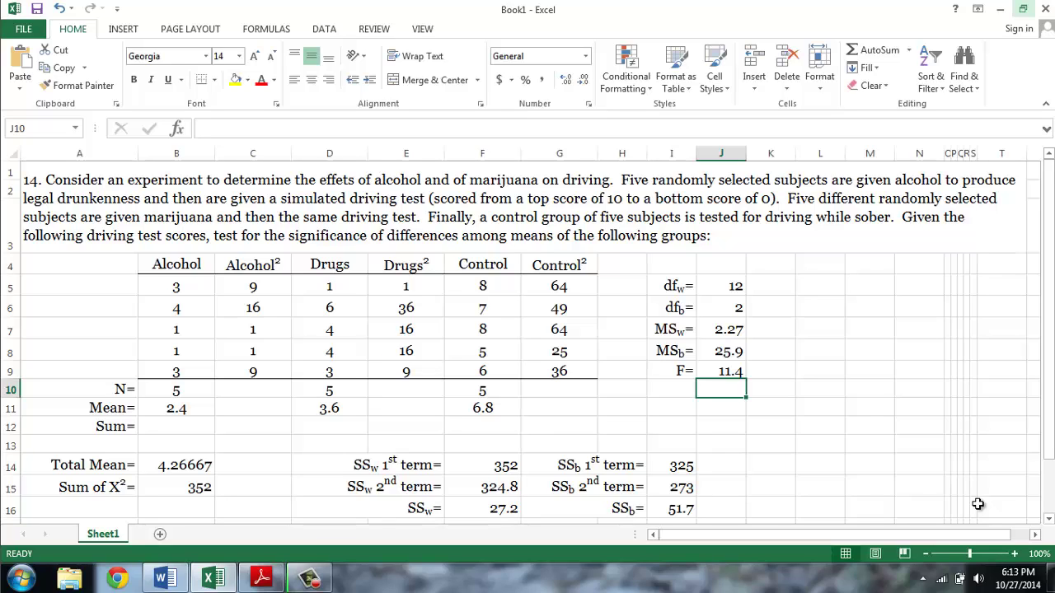
# - Switch to Adobe Reader and examine Table D for the critical values of F at the .05 significance level
pyautogui.click(268, 583)
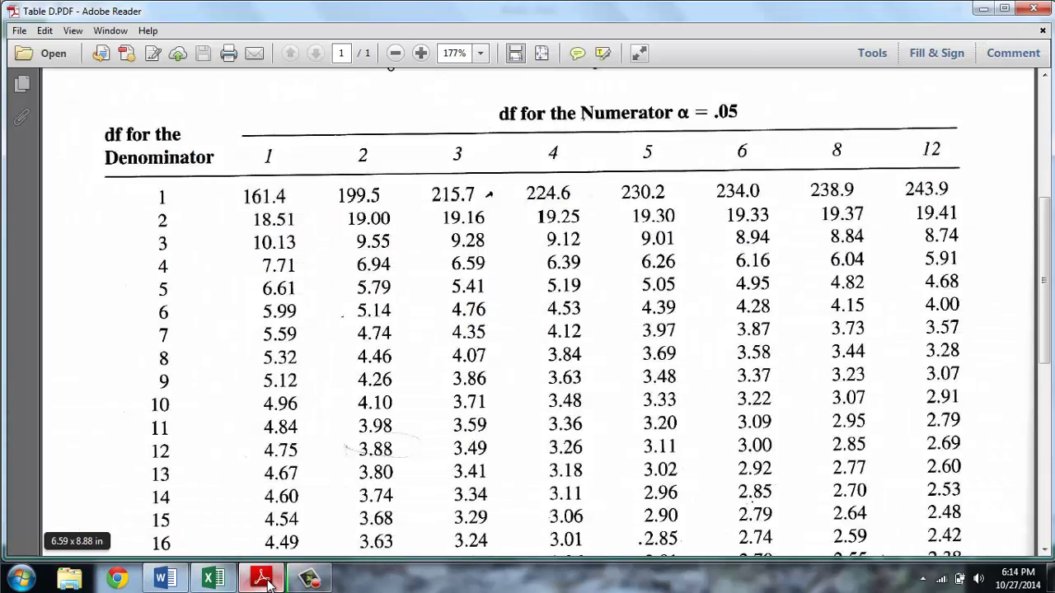
pyautogui.scroll(6, 425, 387)
pyautogui.scroll(1, 425, 382)
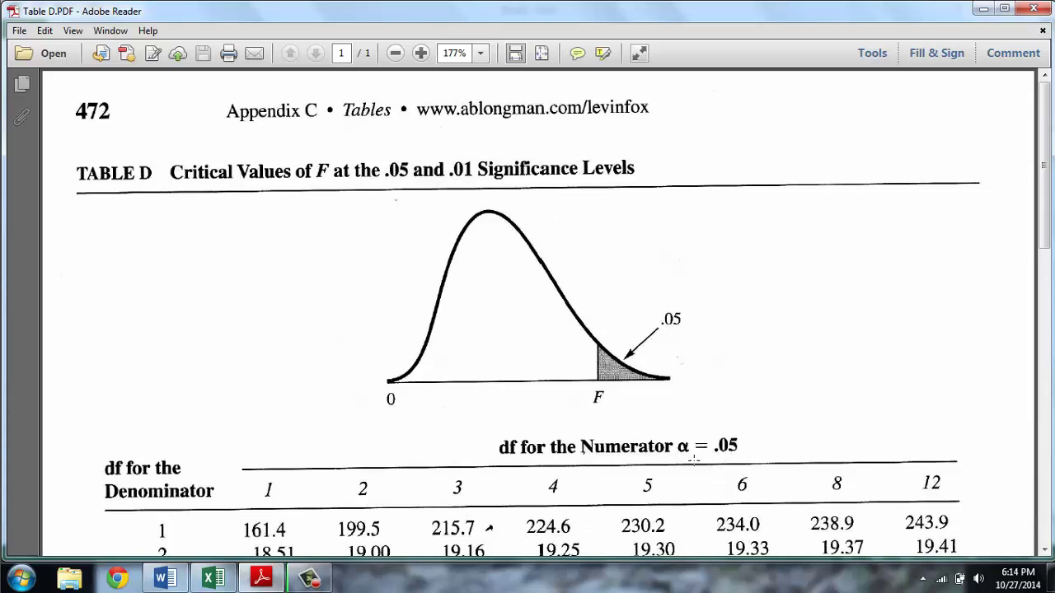
pyautogui.scroll(-4, 748, 462)
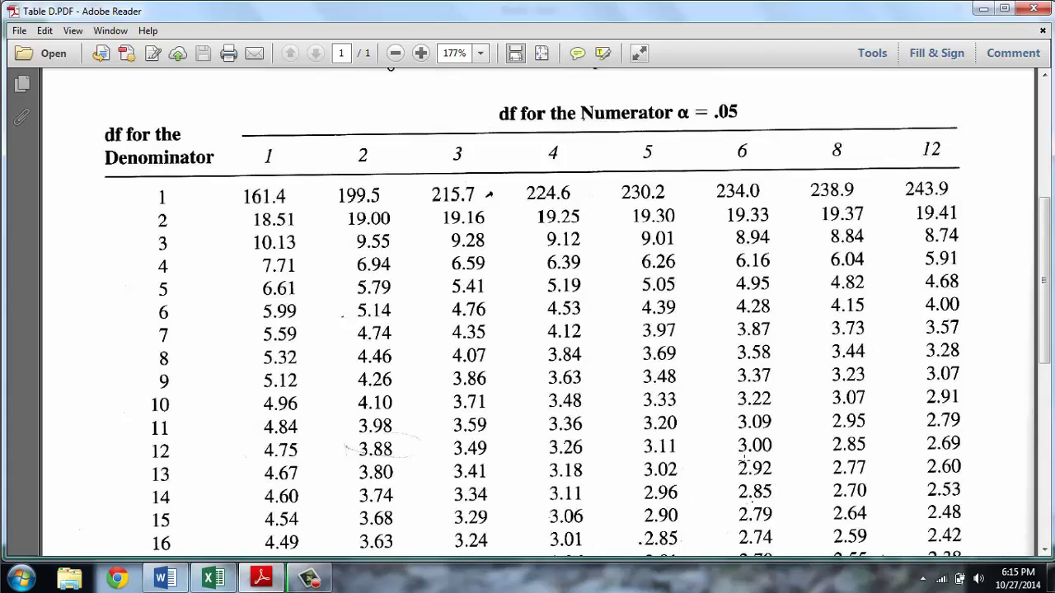
# - Check both degrees of freedom in the Excel workbook, then return to Table D and highlight the numerator df 2 column through denominator df 12
pyautogui.hotkey('alt', 'Tab')
pyautogui.click(733, 306)
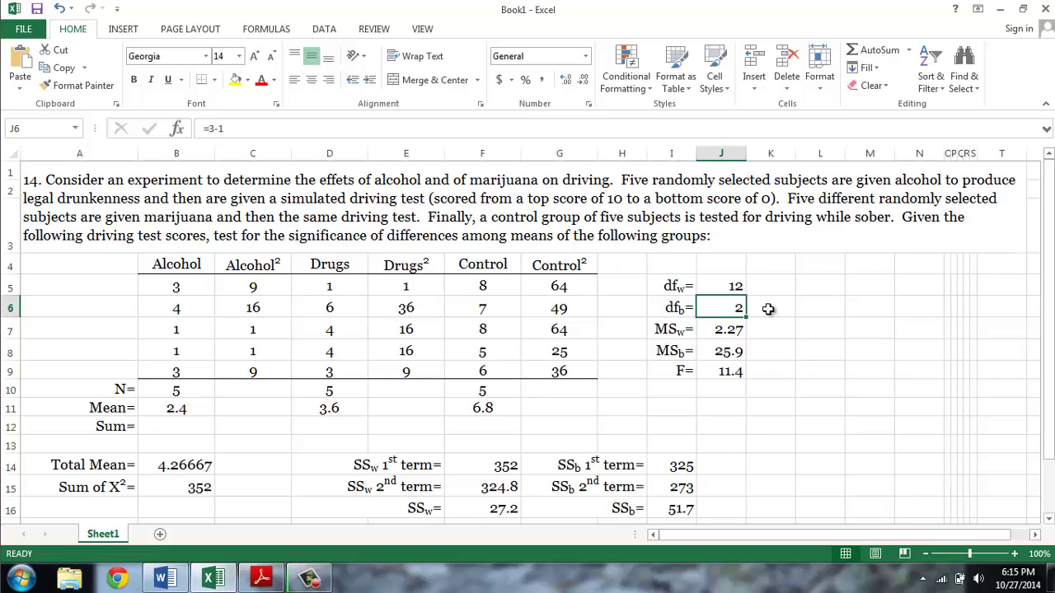
pyautogui.click(731, 286)
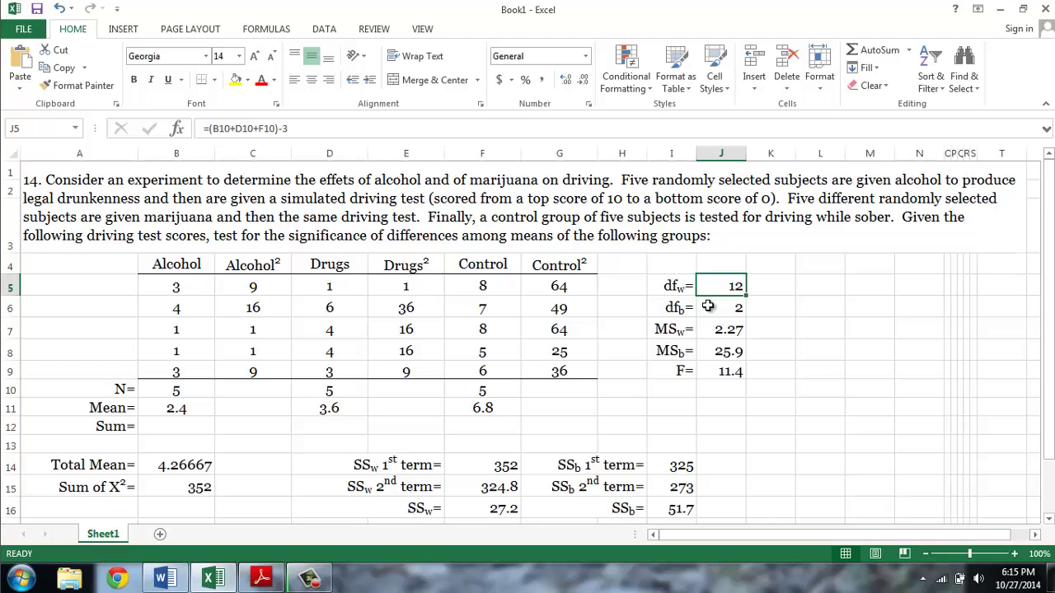
pyautogui.click(262, 578)
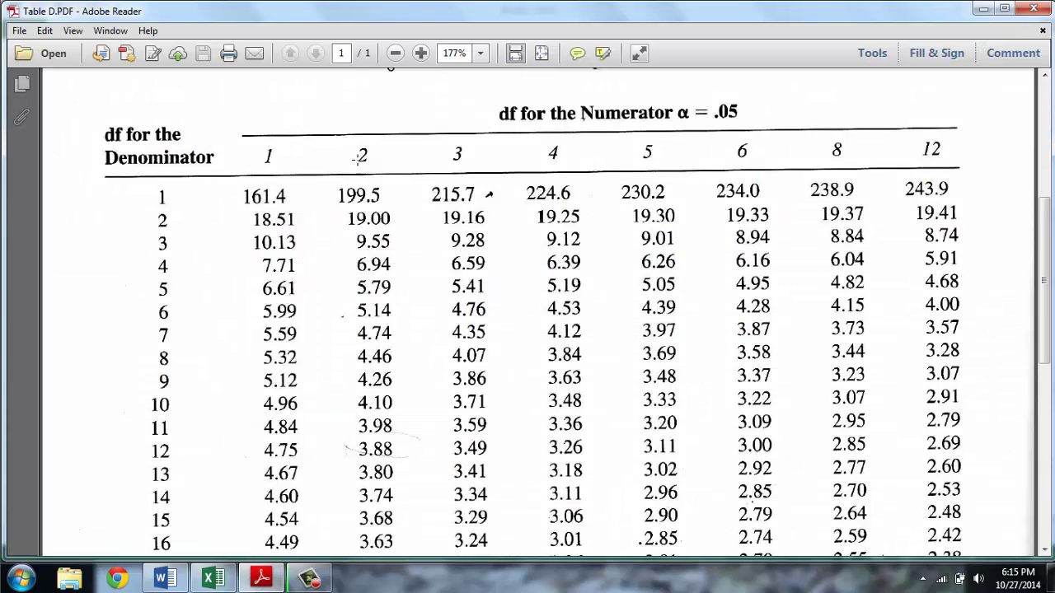
pyautogui.moveTo(328, 140); pyautogui.dragTo(422, 506)
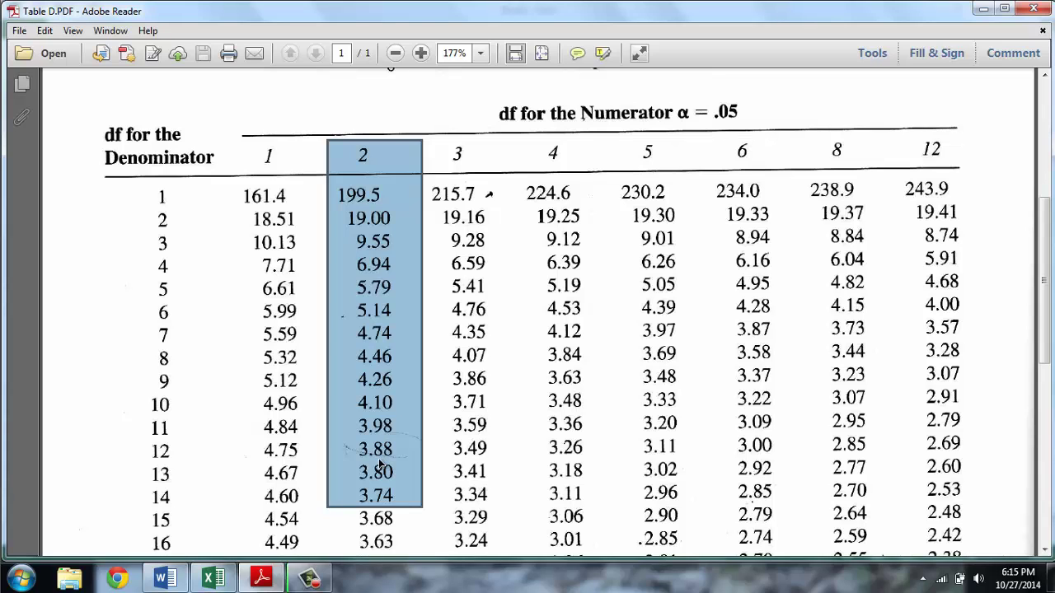
# - Return to the Excel workbook, enter the critical F value 3.88 in J10, and record the decision Reject in J11
pyautogui.click(212, 578)
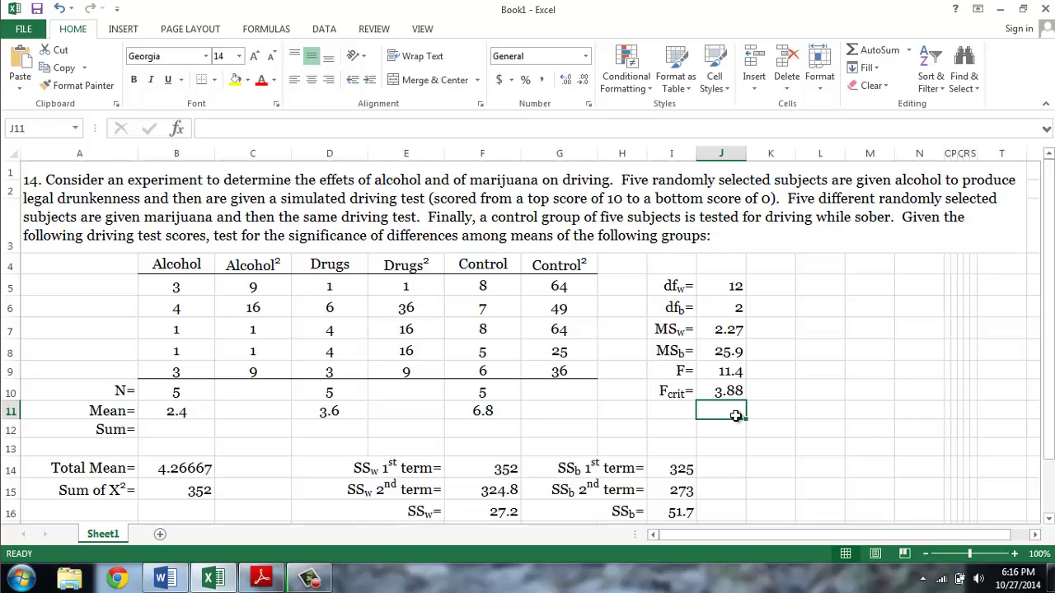
pyautogui.write('Rejet')
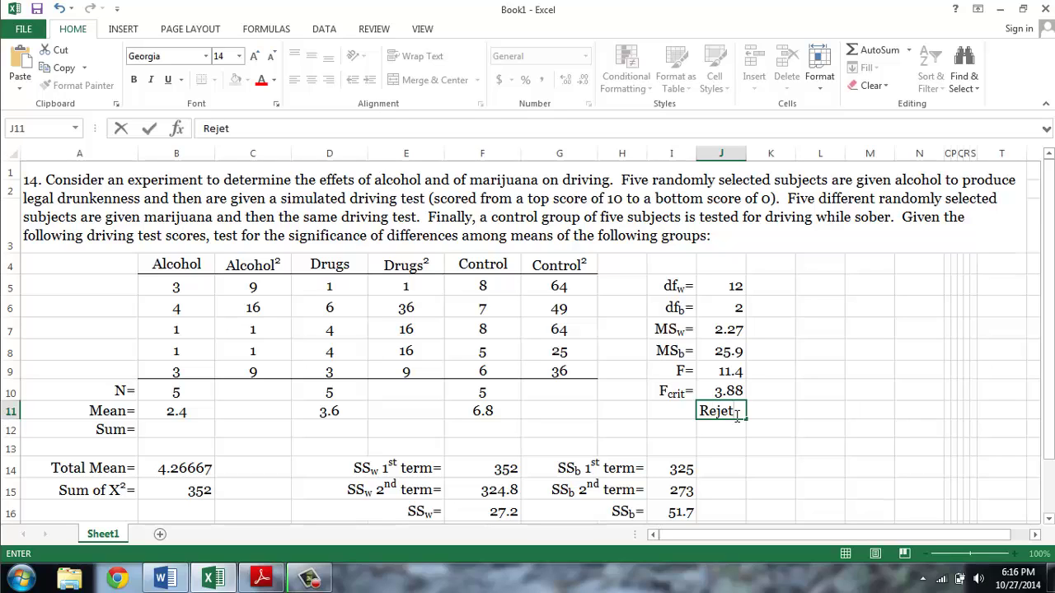
pyautogui.press('BackSpace')
pyautogui.write('ct')
pyautogui.press('Return')
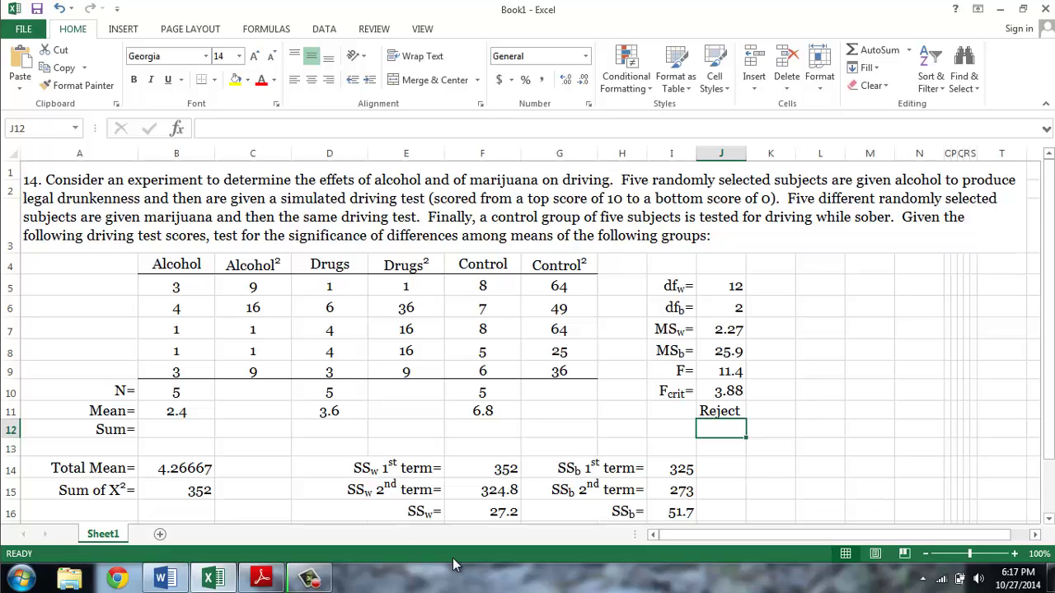
# - Switch to Table I in Adobe Reader and mark the .05 Studentized range value for 3 means and df 12
pyautogui.hotkey('alt', 'Tab')
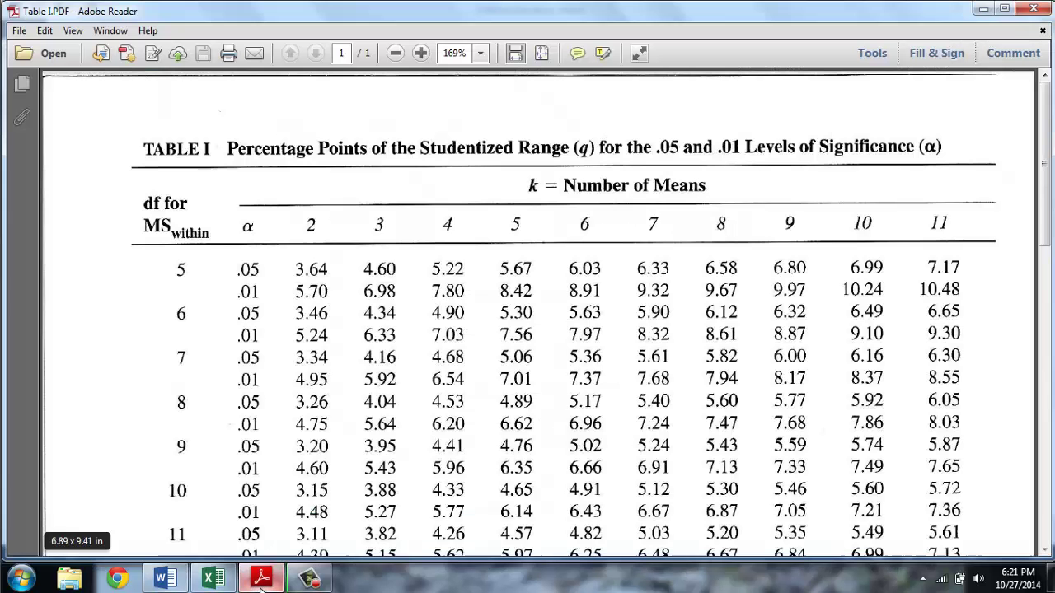
pyautogui.click(262, 580)
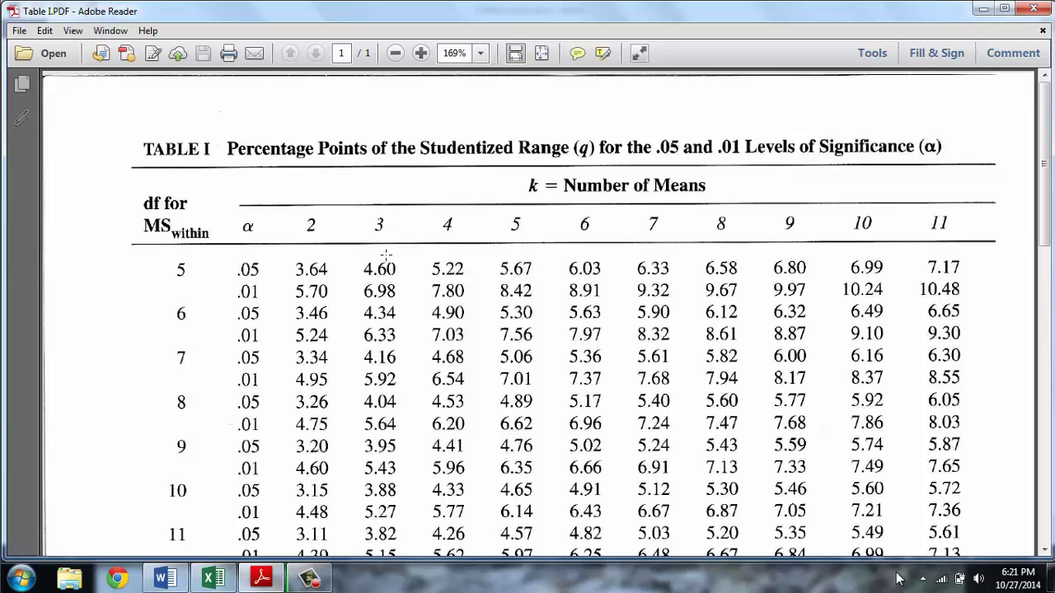
pyautogui.scroll(-2, 385, 255)
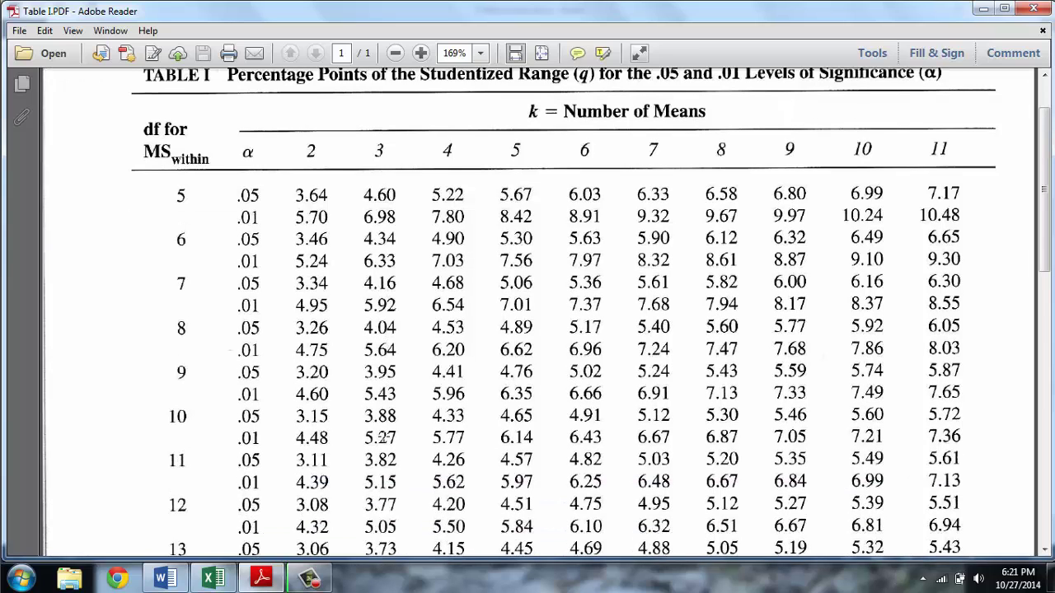
pyautogui.moveTo(342, 494); pyautogui.dragTo(418, 517)
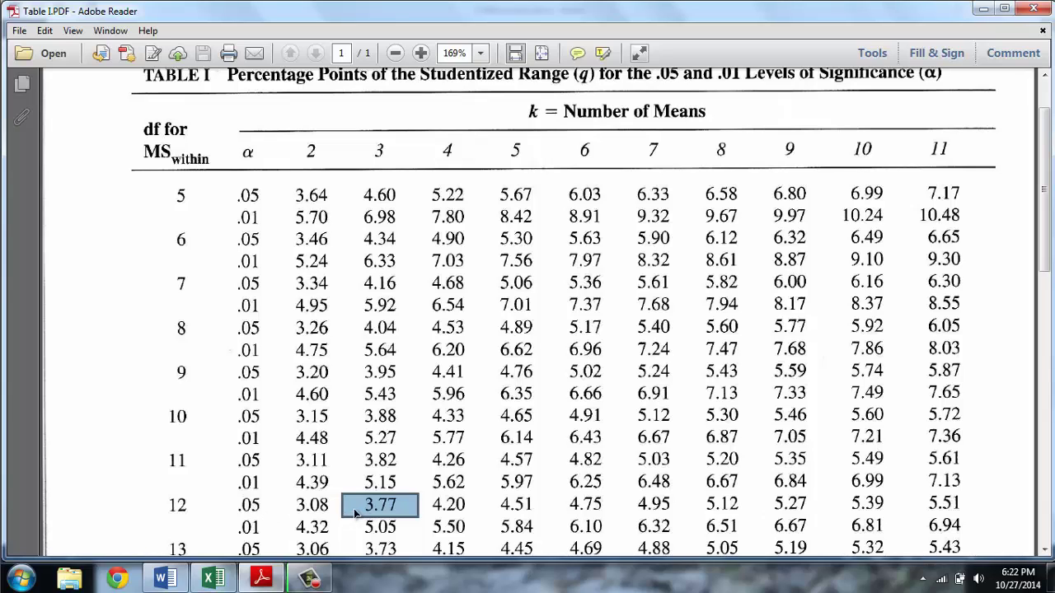
# - Return to the Excel workbook and enter the label q= in L5 with the value 3.77 in M5
pyautogui.click(213, 580)
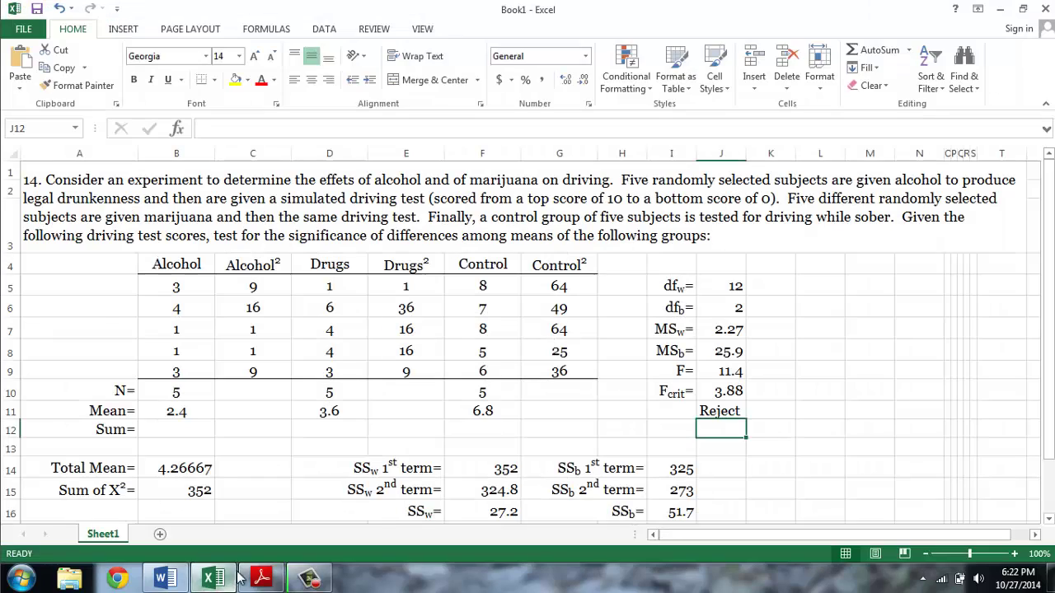
pyautogui.click(816, 286)
pyautogui.write('q=')
pyautogui.press('Tab')
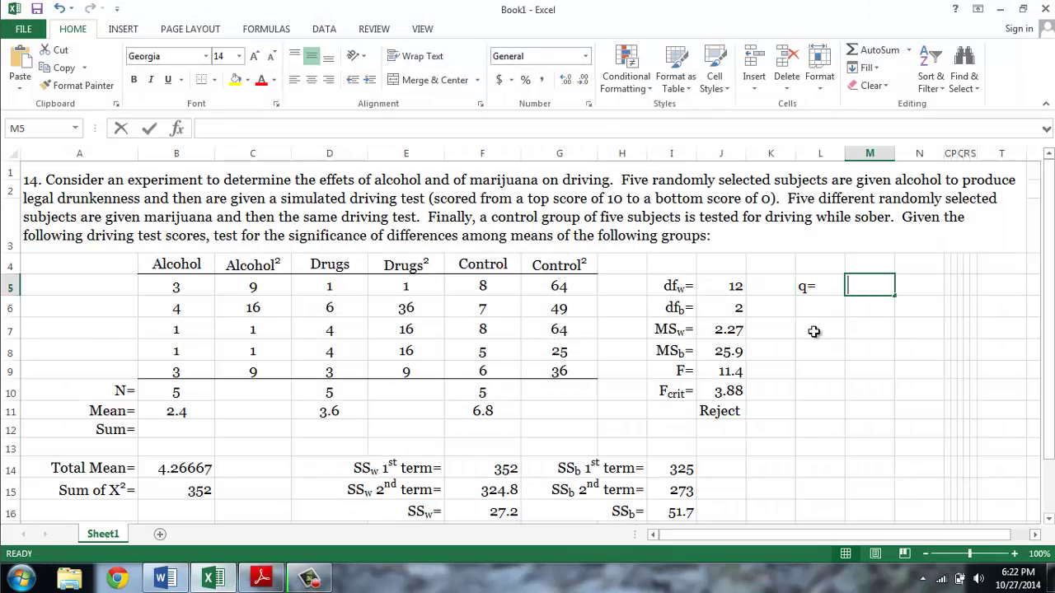
pyautogui.write('3.77')
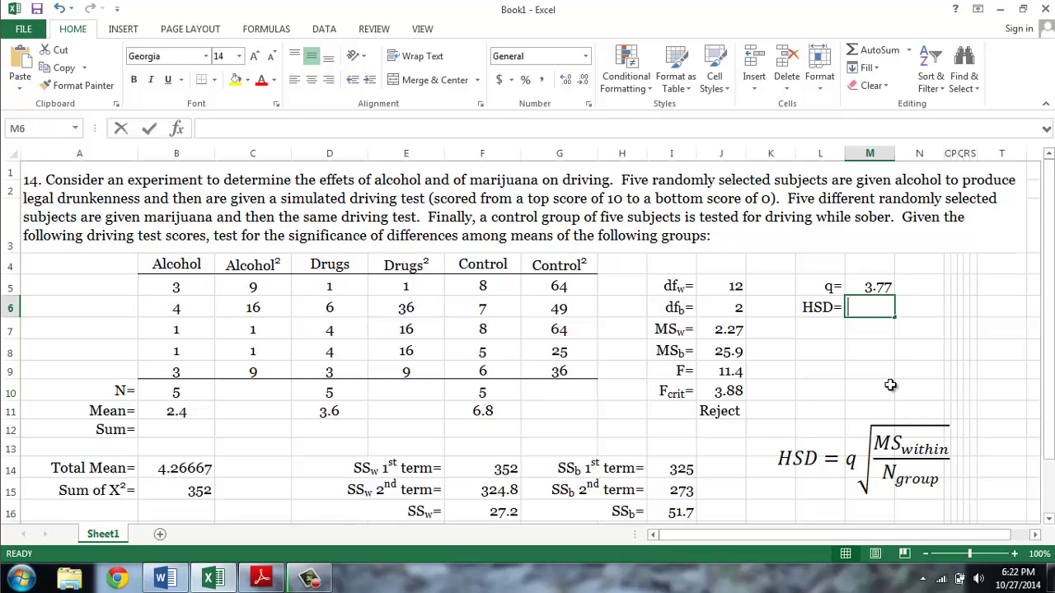
# - Calculate HSD in M6 from q, MSw and the group size with =M5*SQRT(J7/F10)
pyautogui.write('=')
pyautogui.click(880, 286)
pyautogui.write('*')
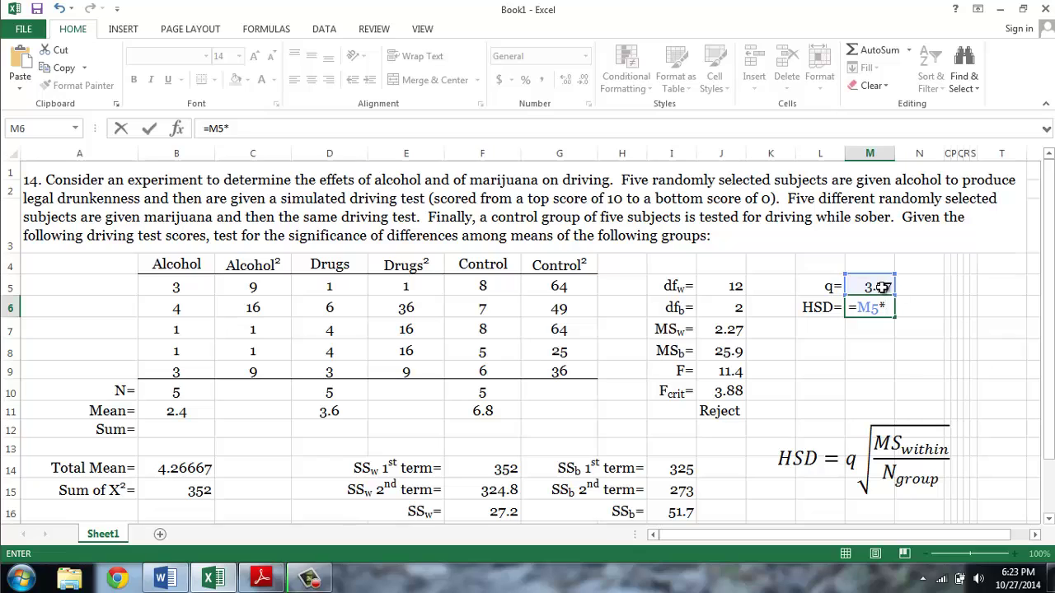
pyautogui.write('sqr')
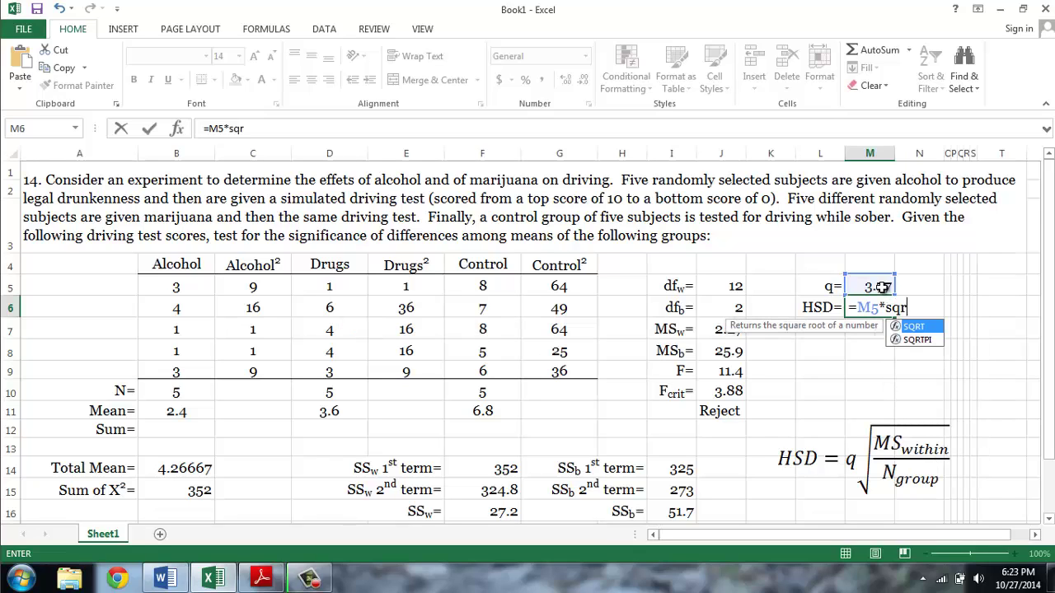
pyautogui.write('t(')
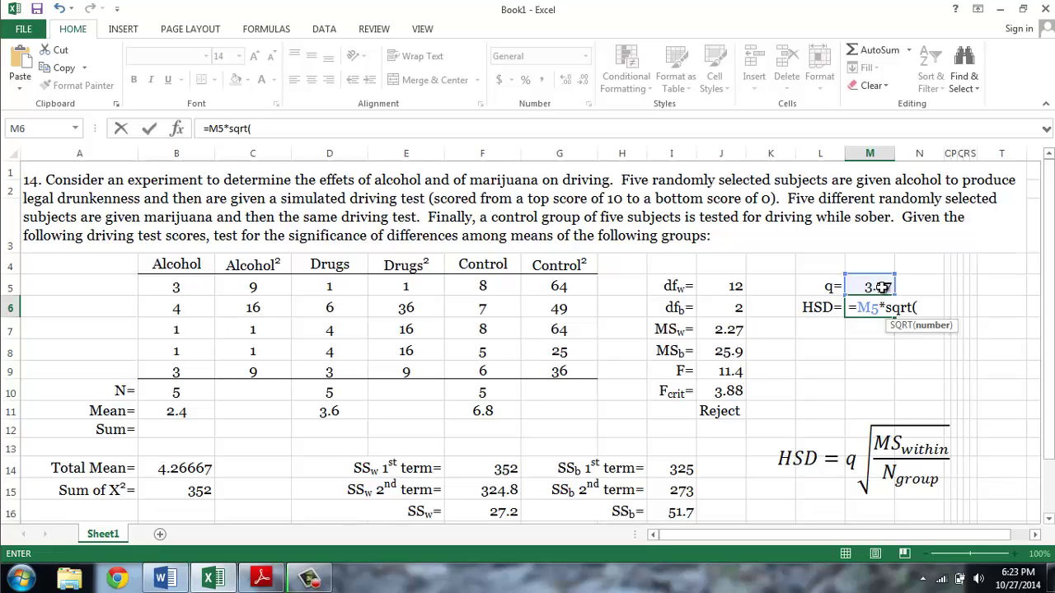
pyautogui.click(723, 331)
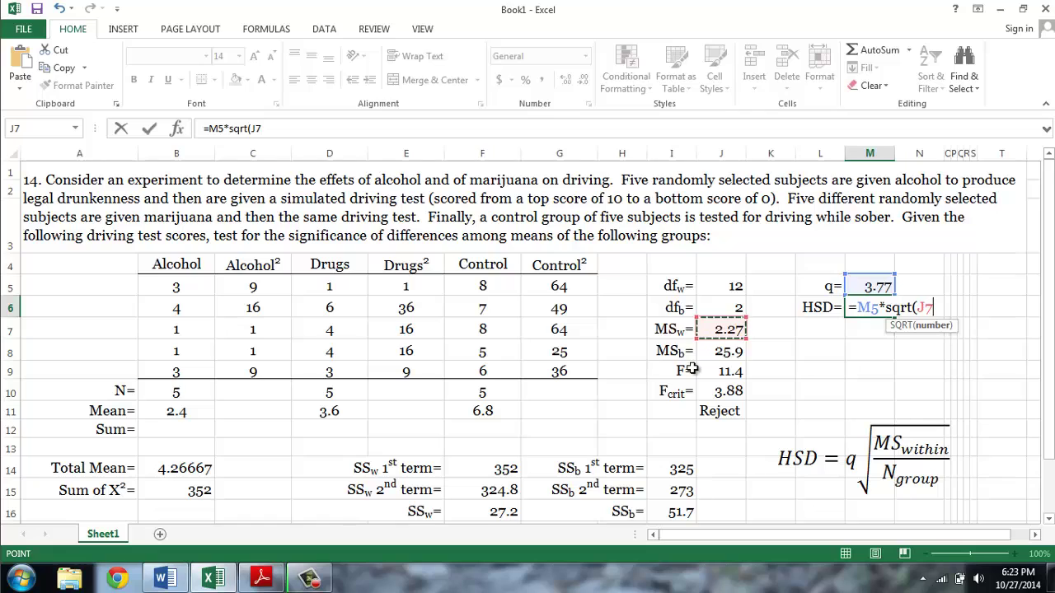
pyautogui.write('/')
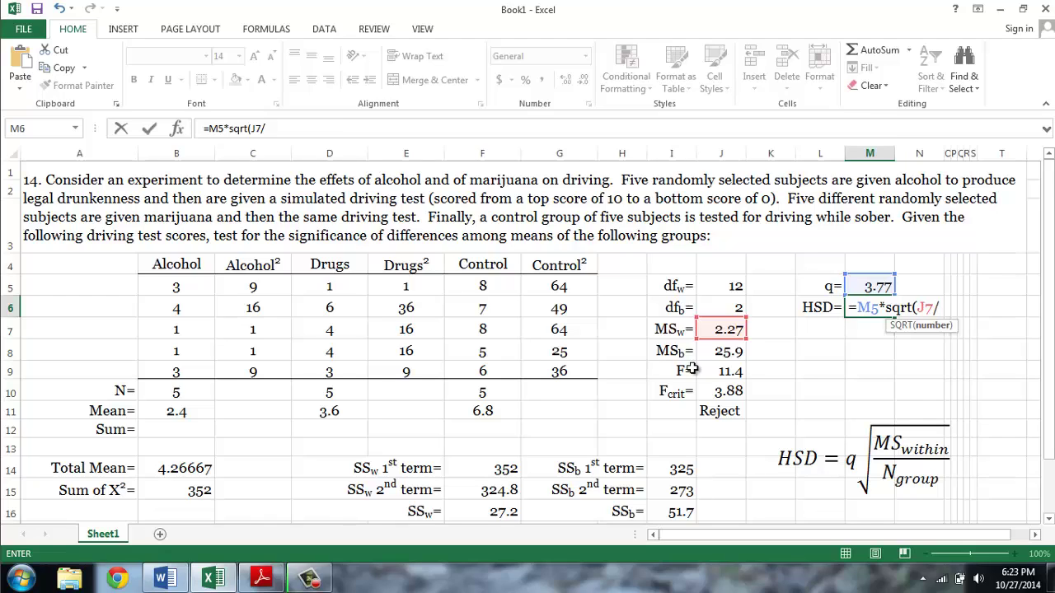
pyautogui.click(483, 394)
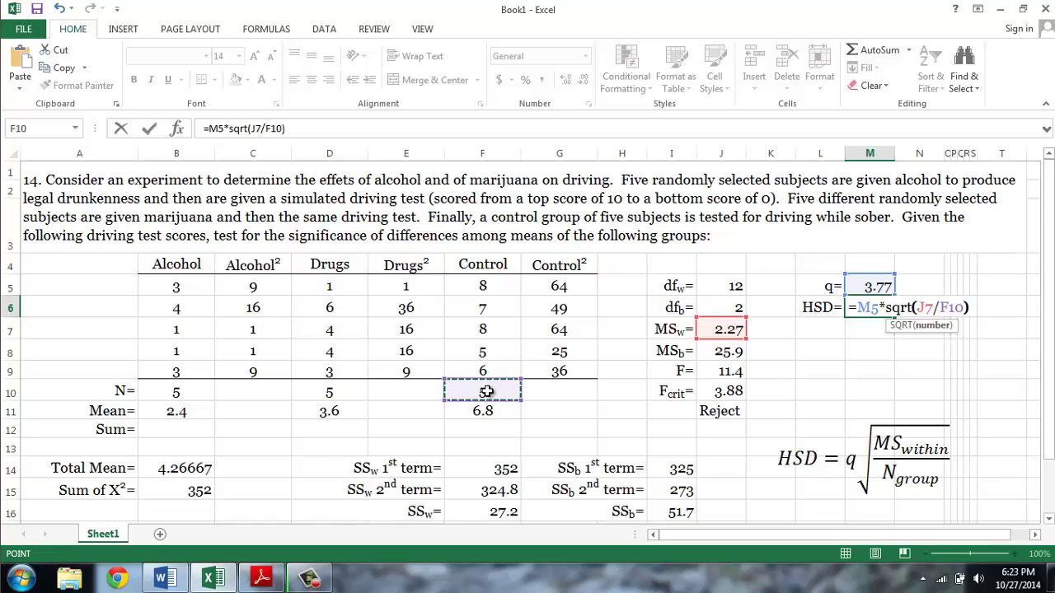
pyautogui.write(')')
pyautogui.press('Return')
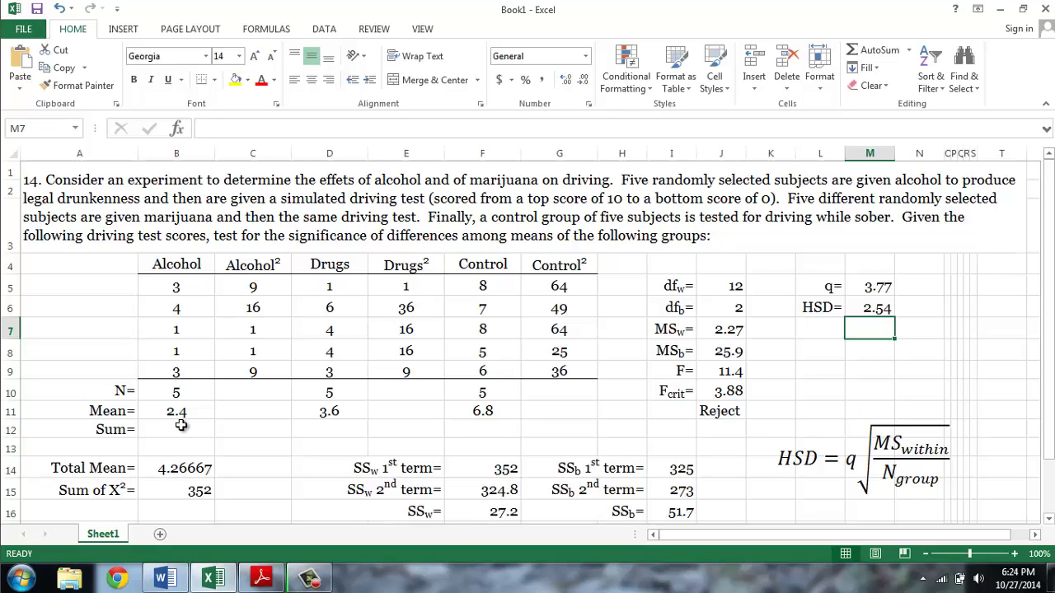
# - Compare the group means with the HSD value and enter "Difference between Alcohol and Control (4.2)" in L7
pyautogui.click(875, 307)
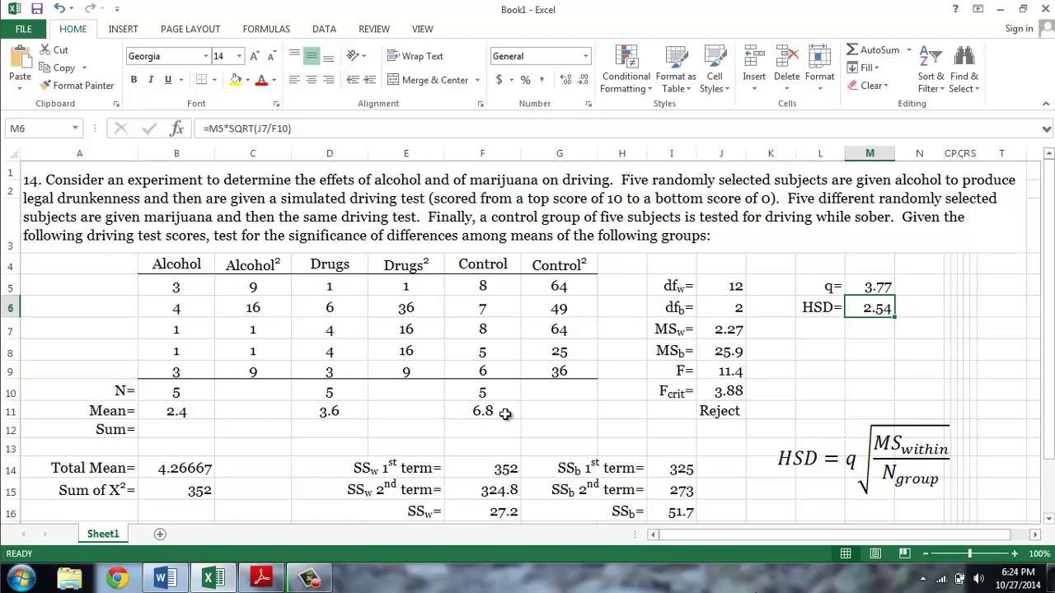
pyautogui.click(834, 331)
pyautogui.write('Differen e')
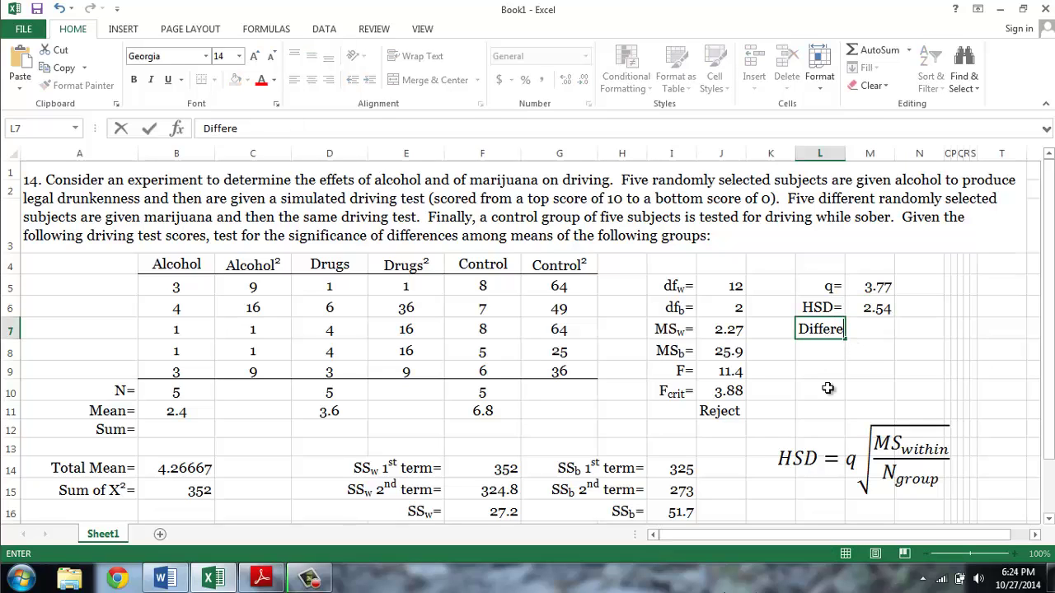
pyautogui.press('BackSpace')
pyautogui.press('BackSpace')
pyautogui.write('ce bet')
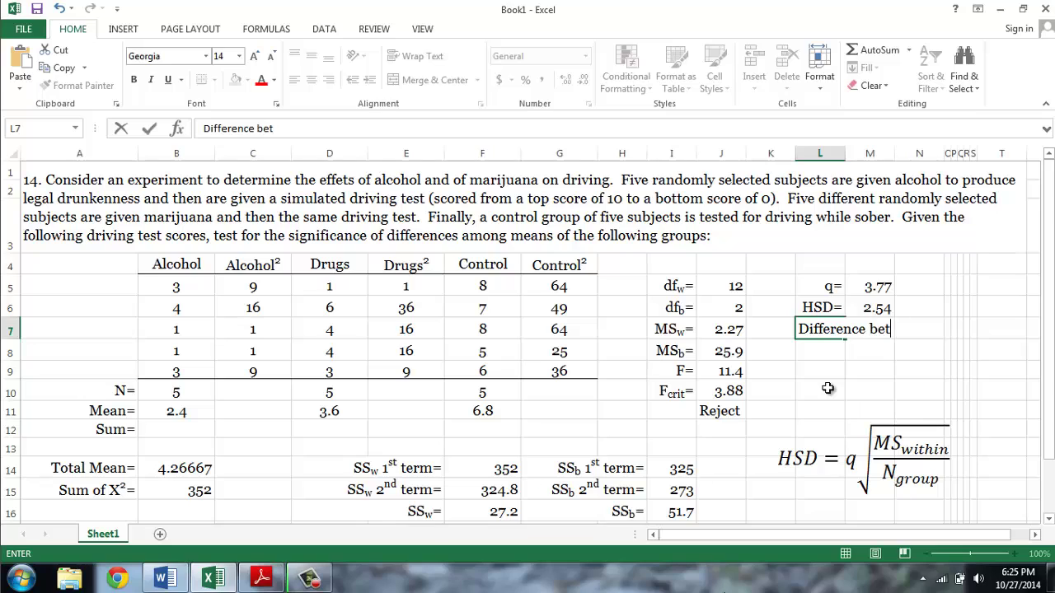
pyautogui.write('ween A')
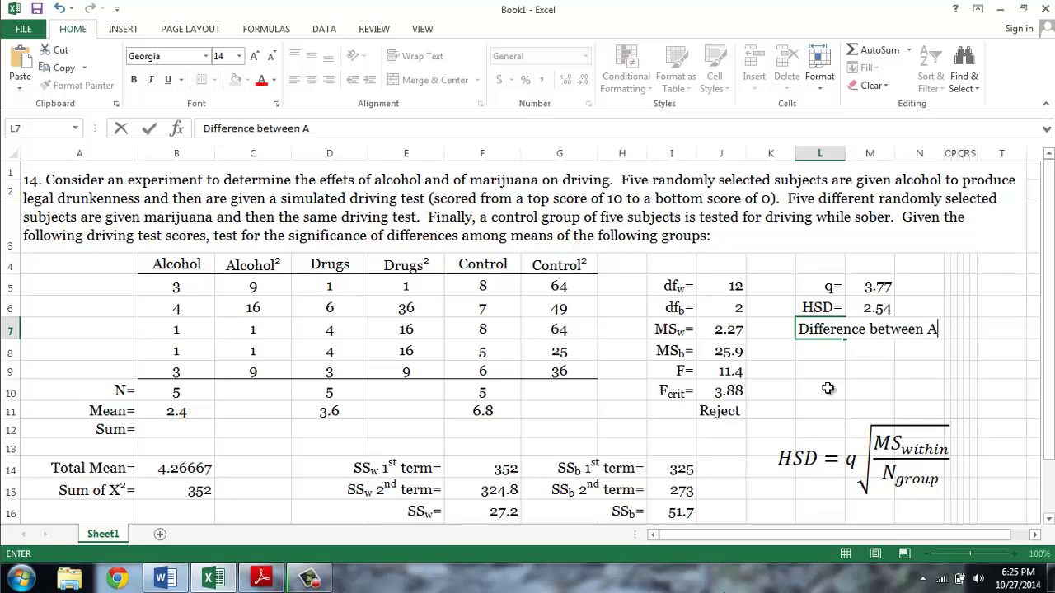
pyautogui.write('lcohol ')
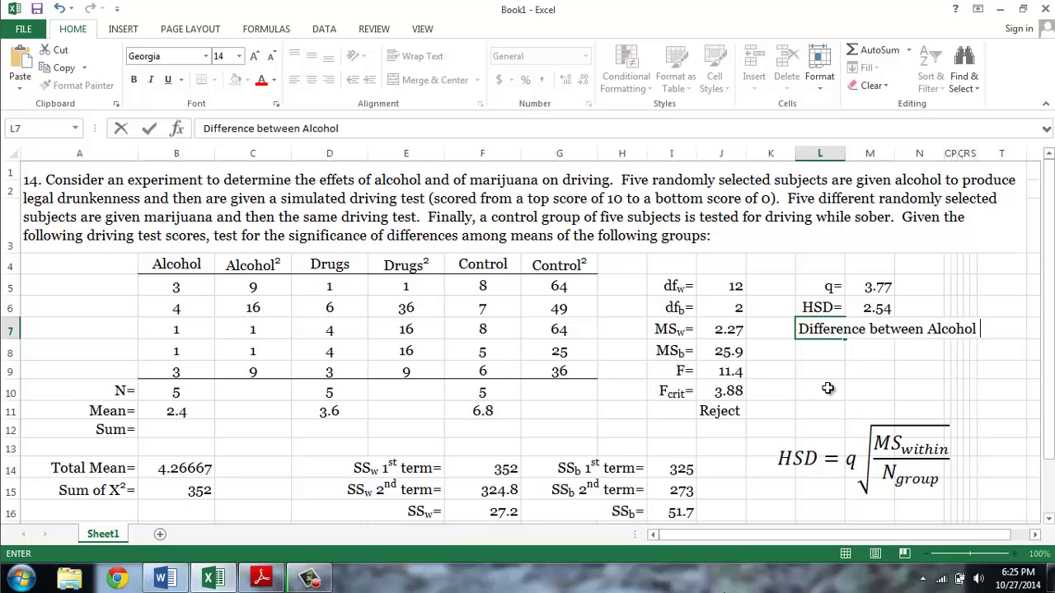
pyautogui.write('and Control')
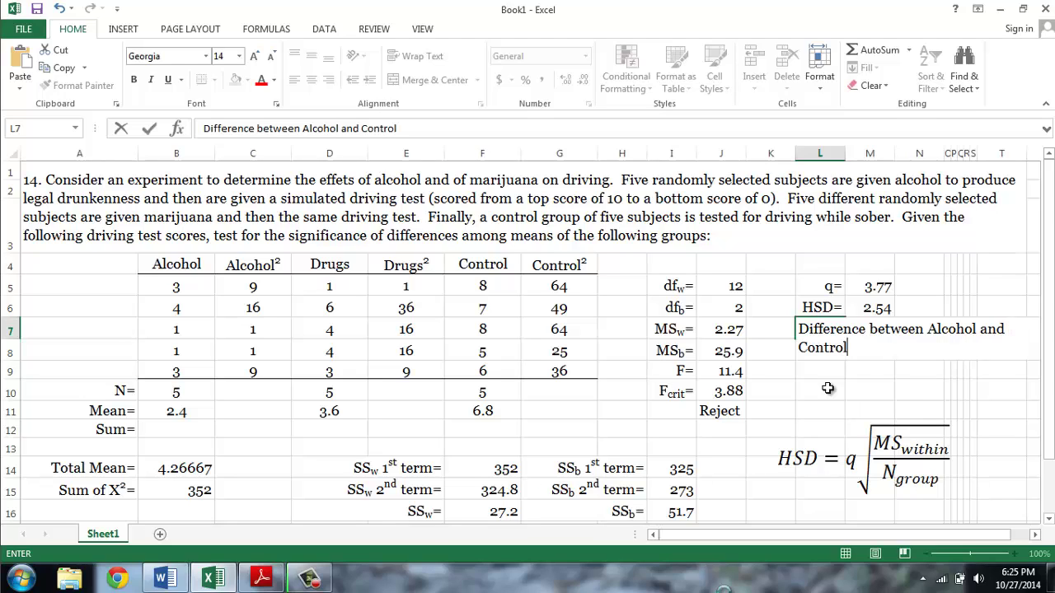
pyautogui.write(' (4.2)')
pyautogui.press('Return')
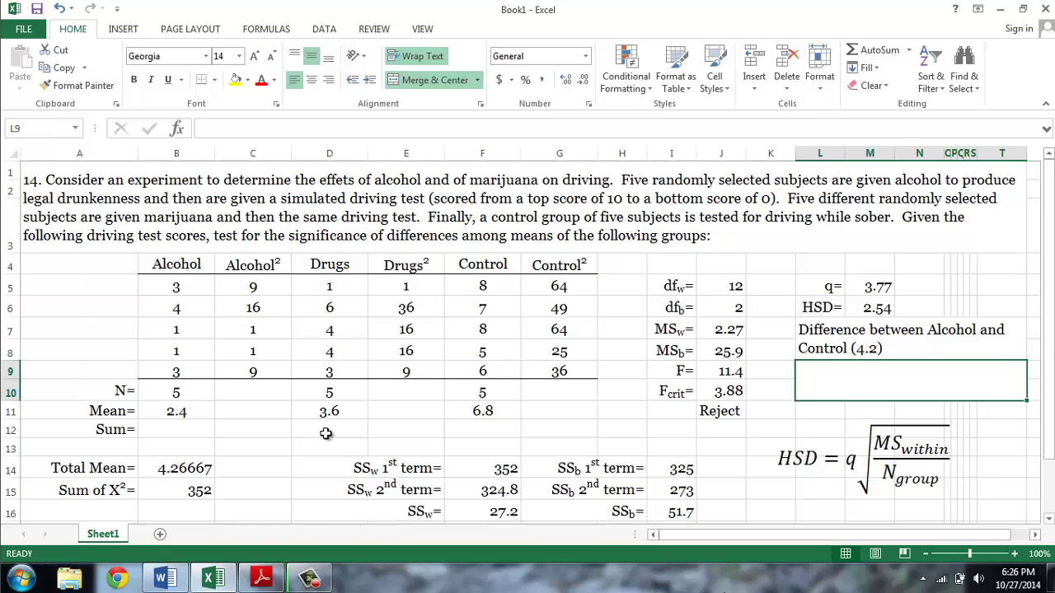
# - Check the HSD value again and record "Difference between Drug and Control (3.2)" in L9
pyautogui.click(880, 309)
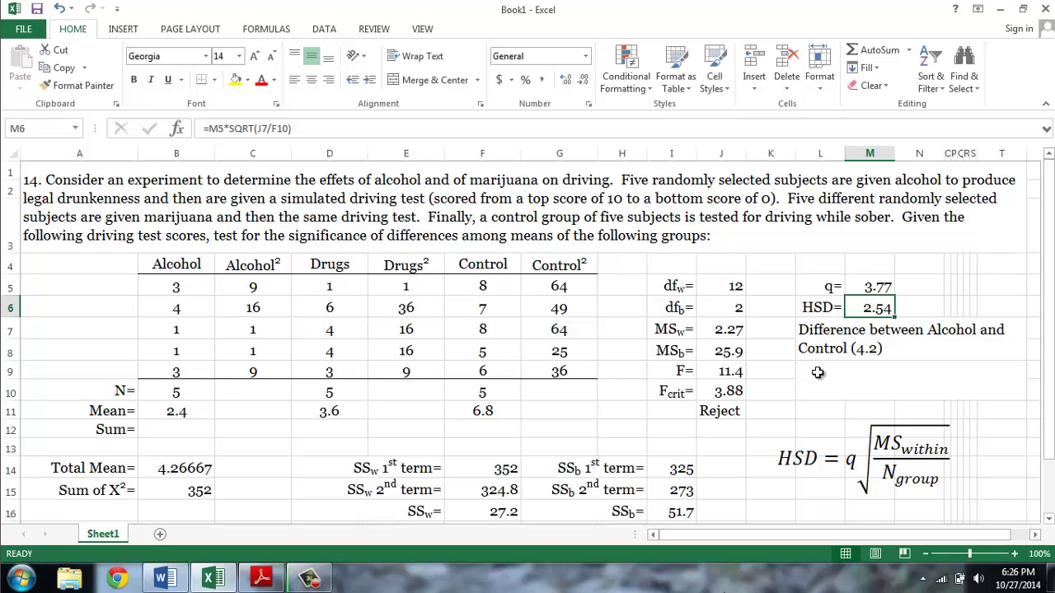
pyautogui.click(836, 459)
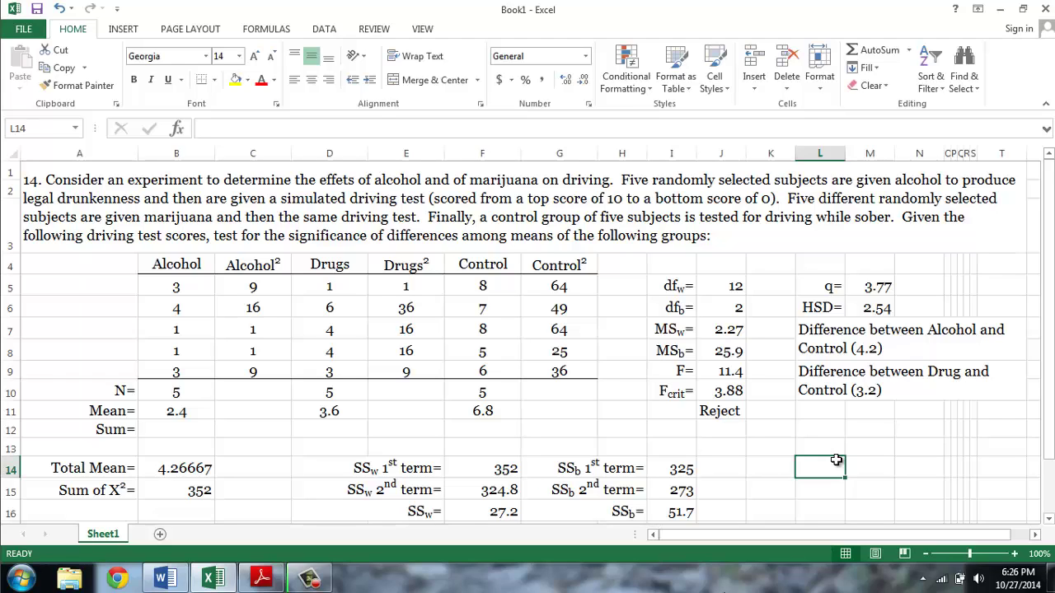